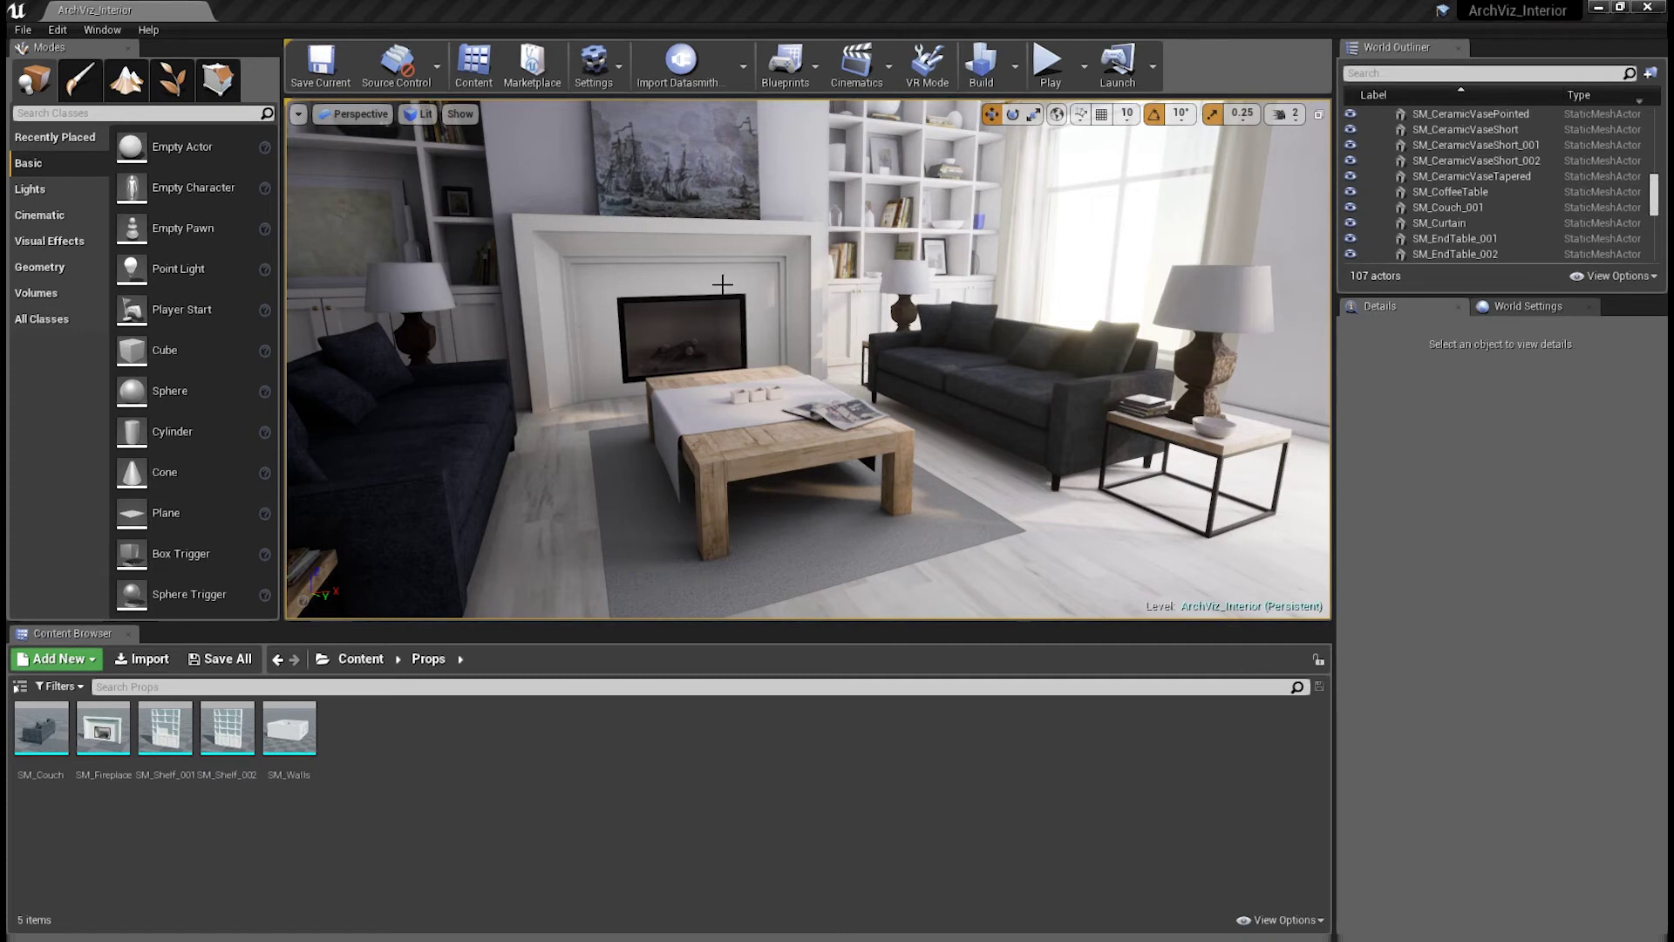
Play the level in the editor and walk through the living room to test the couch's collision.
left_click(1062, 68)
left_click(923, 339)
key("w")
key("w")
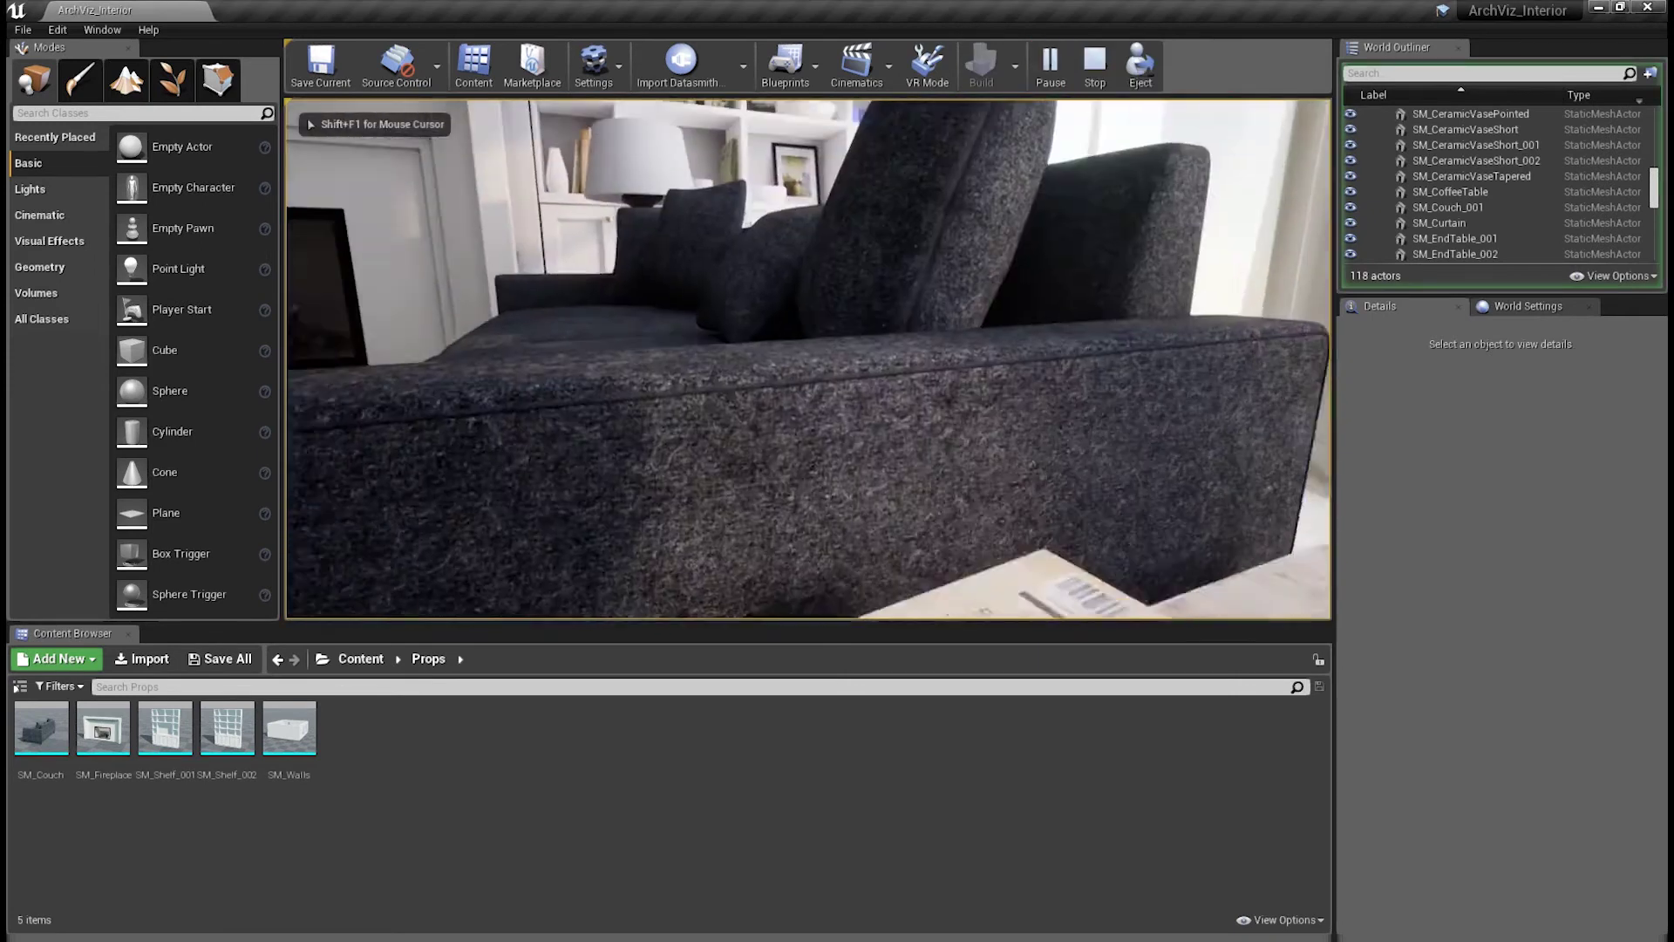
key("w")
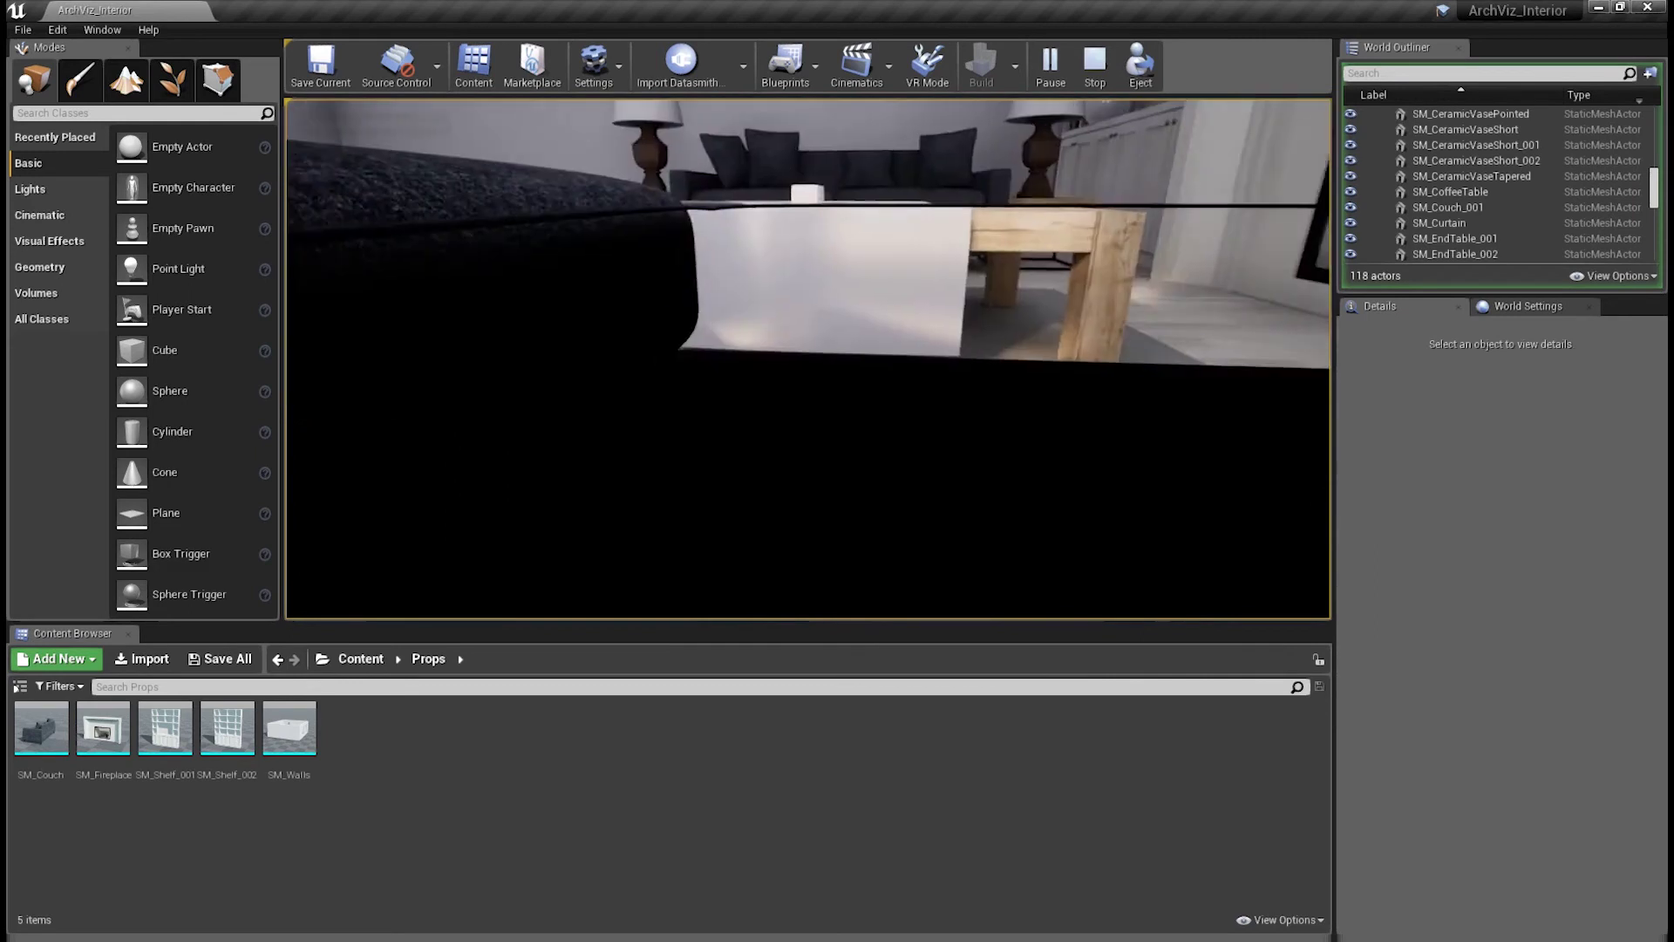
key("w")
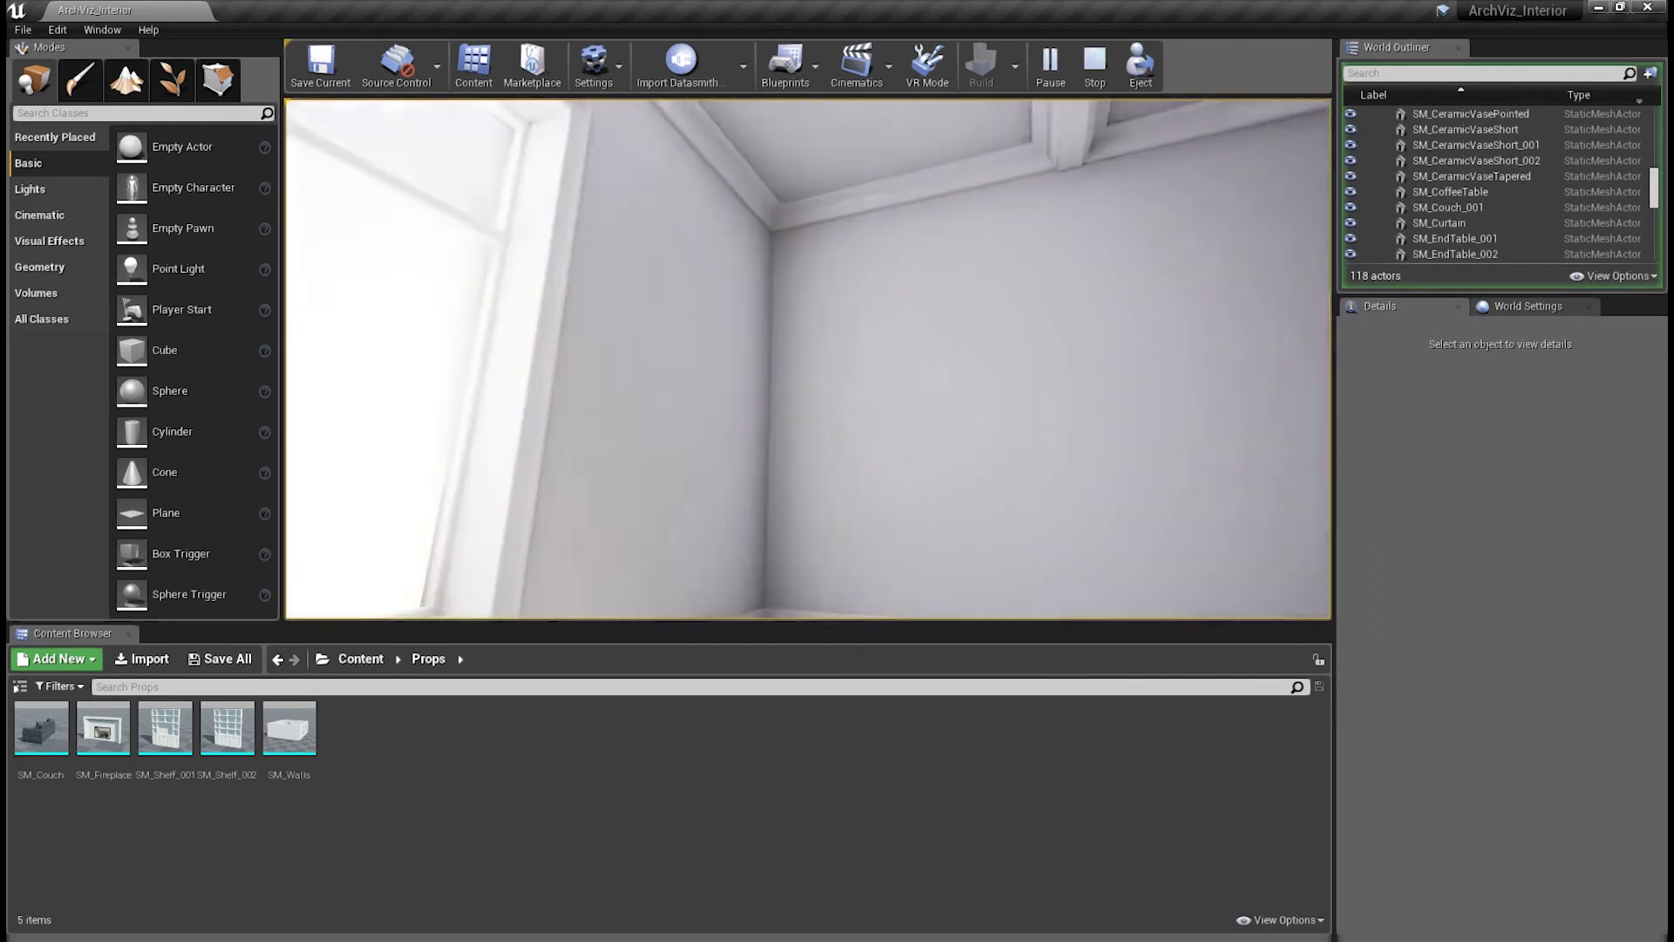
key("s")
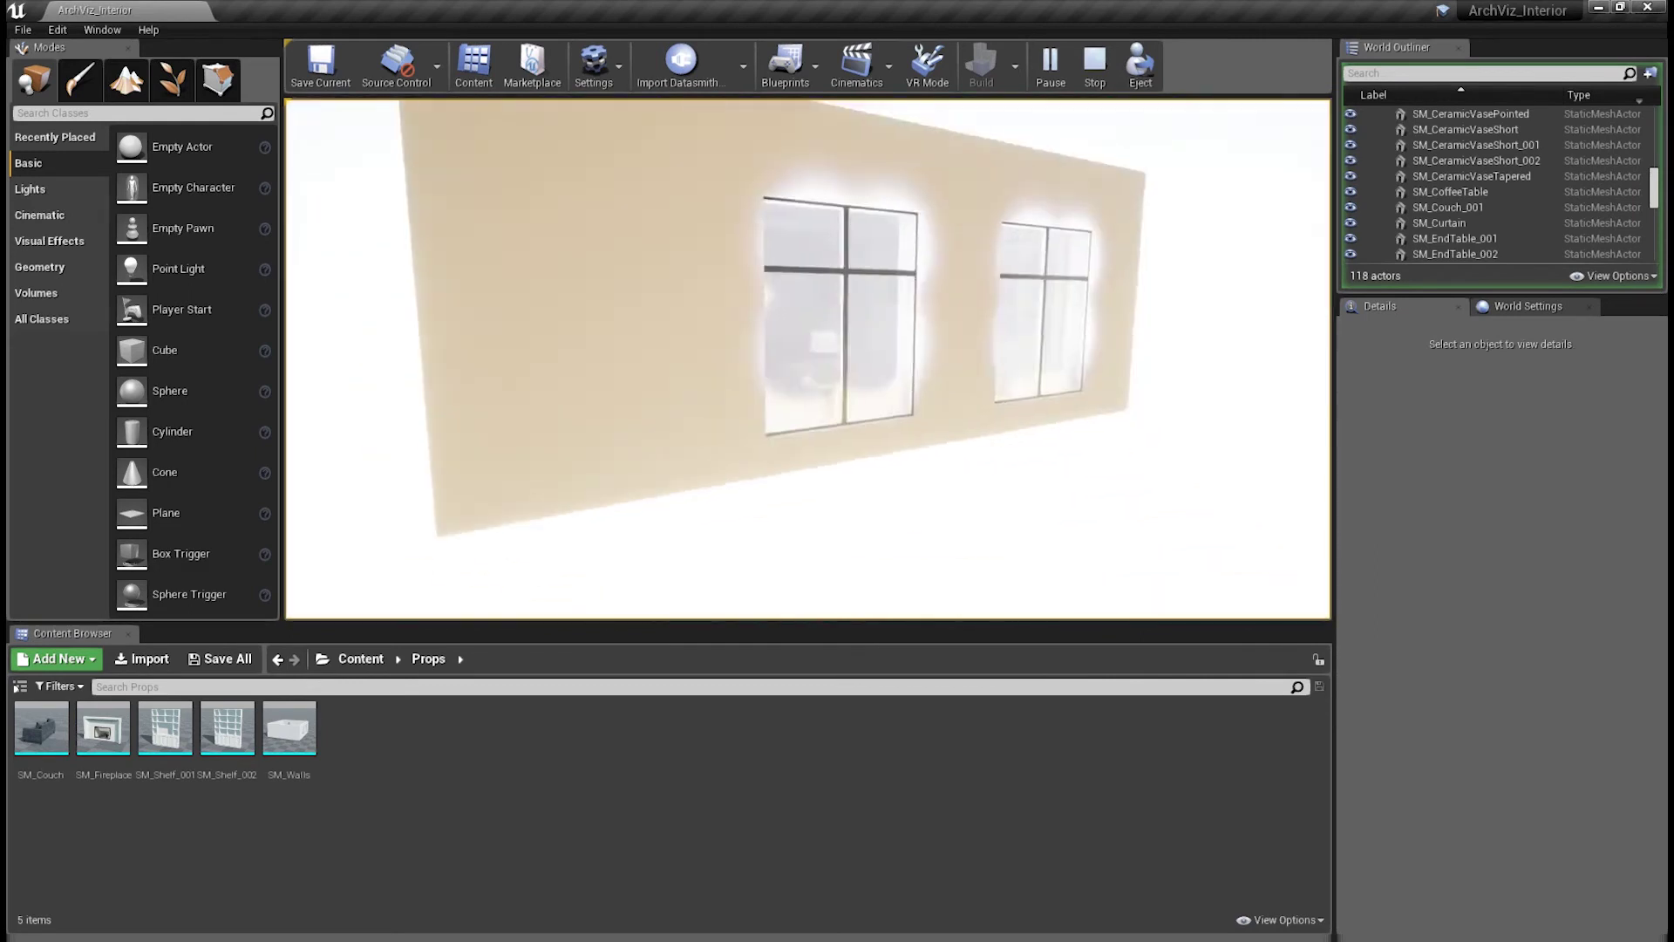
key("w")
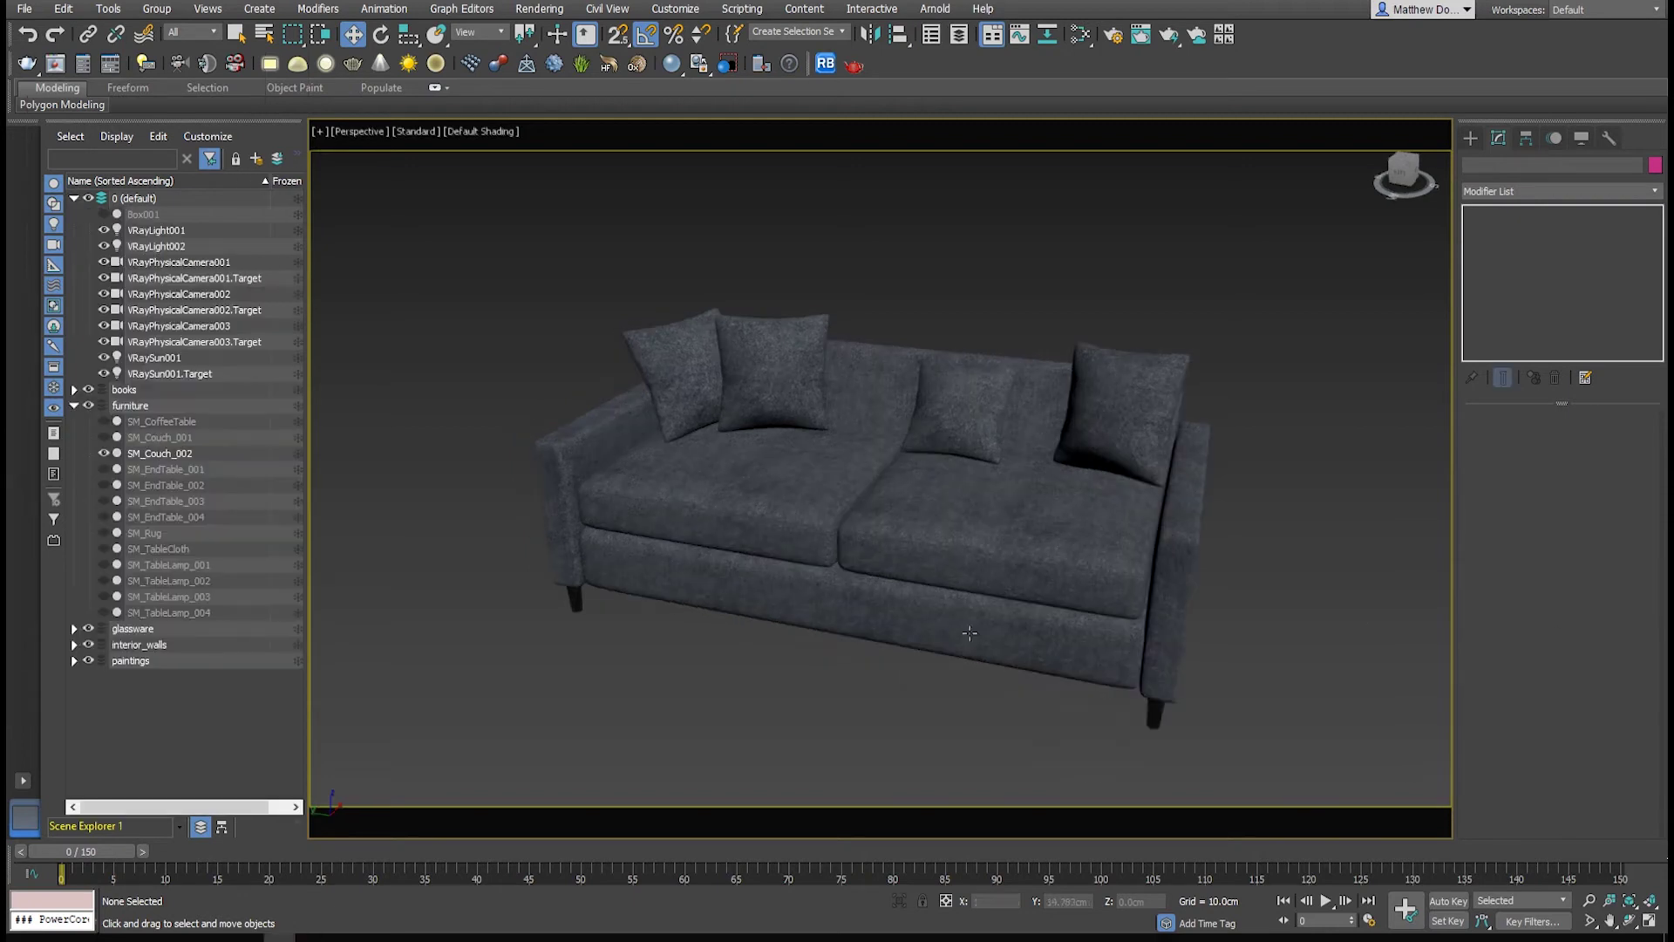
Switch to 3ds Max, unhide Box001 around the couch and examine its shape.
left_click(105, 214)
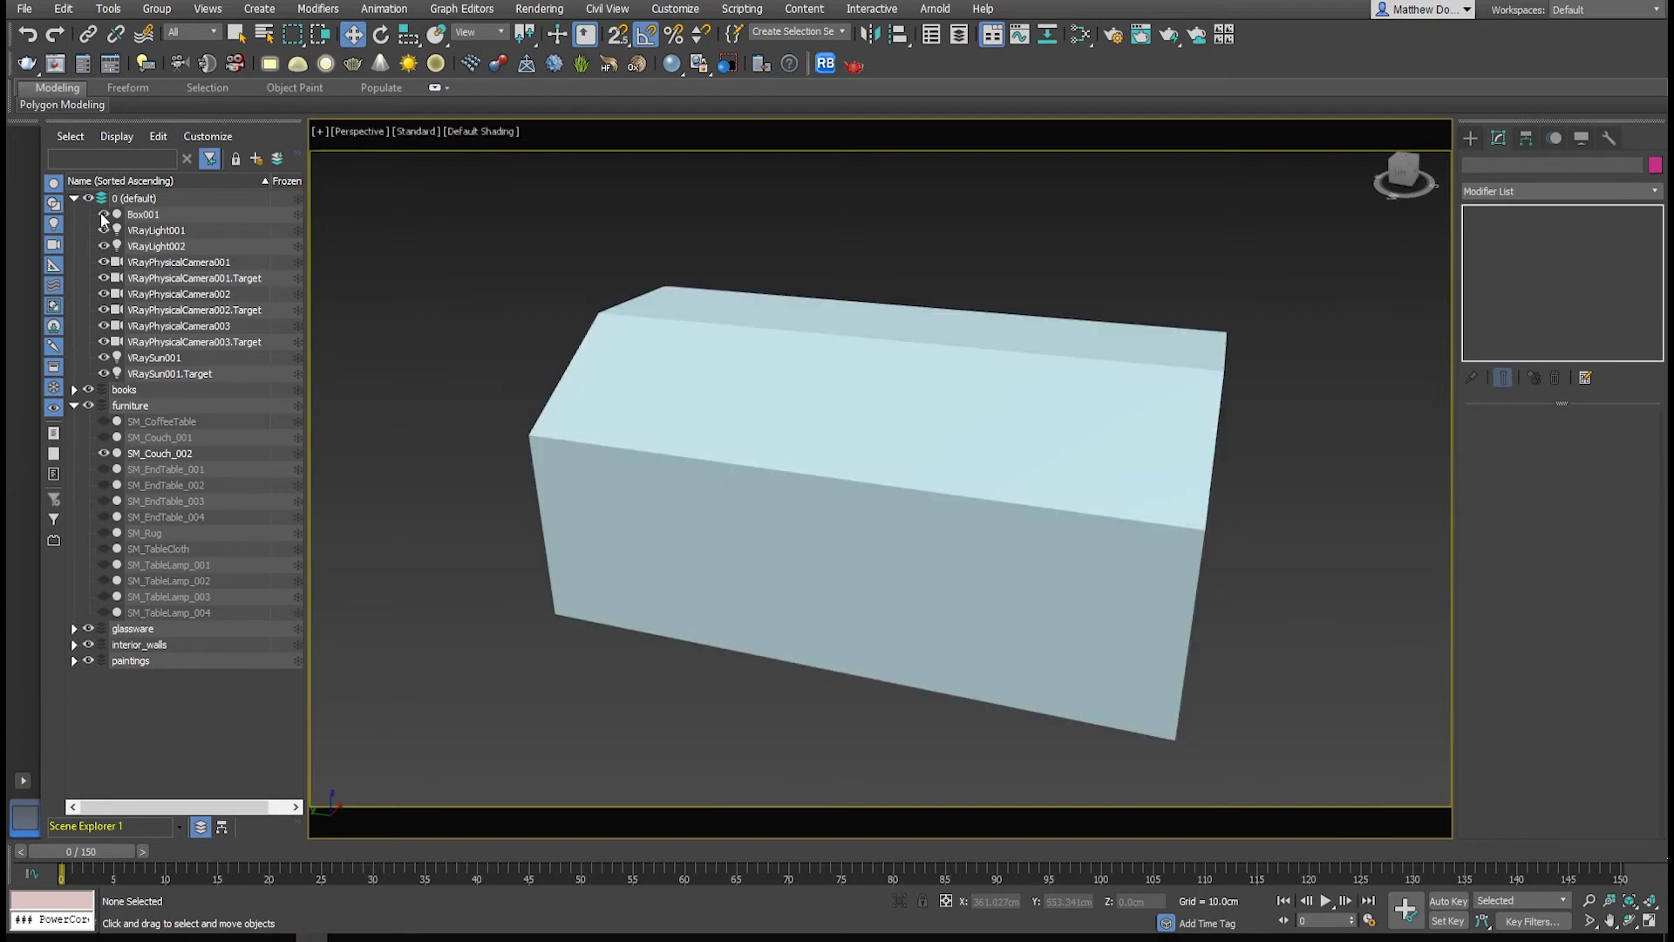
middle_click_drag(922, 478, 885, 474, "alt")
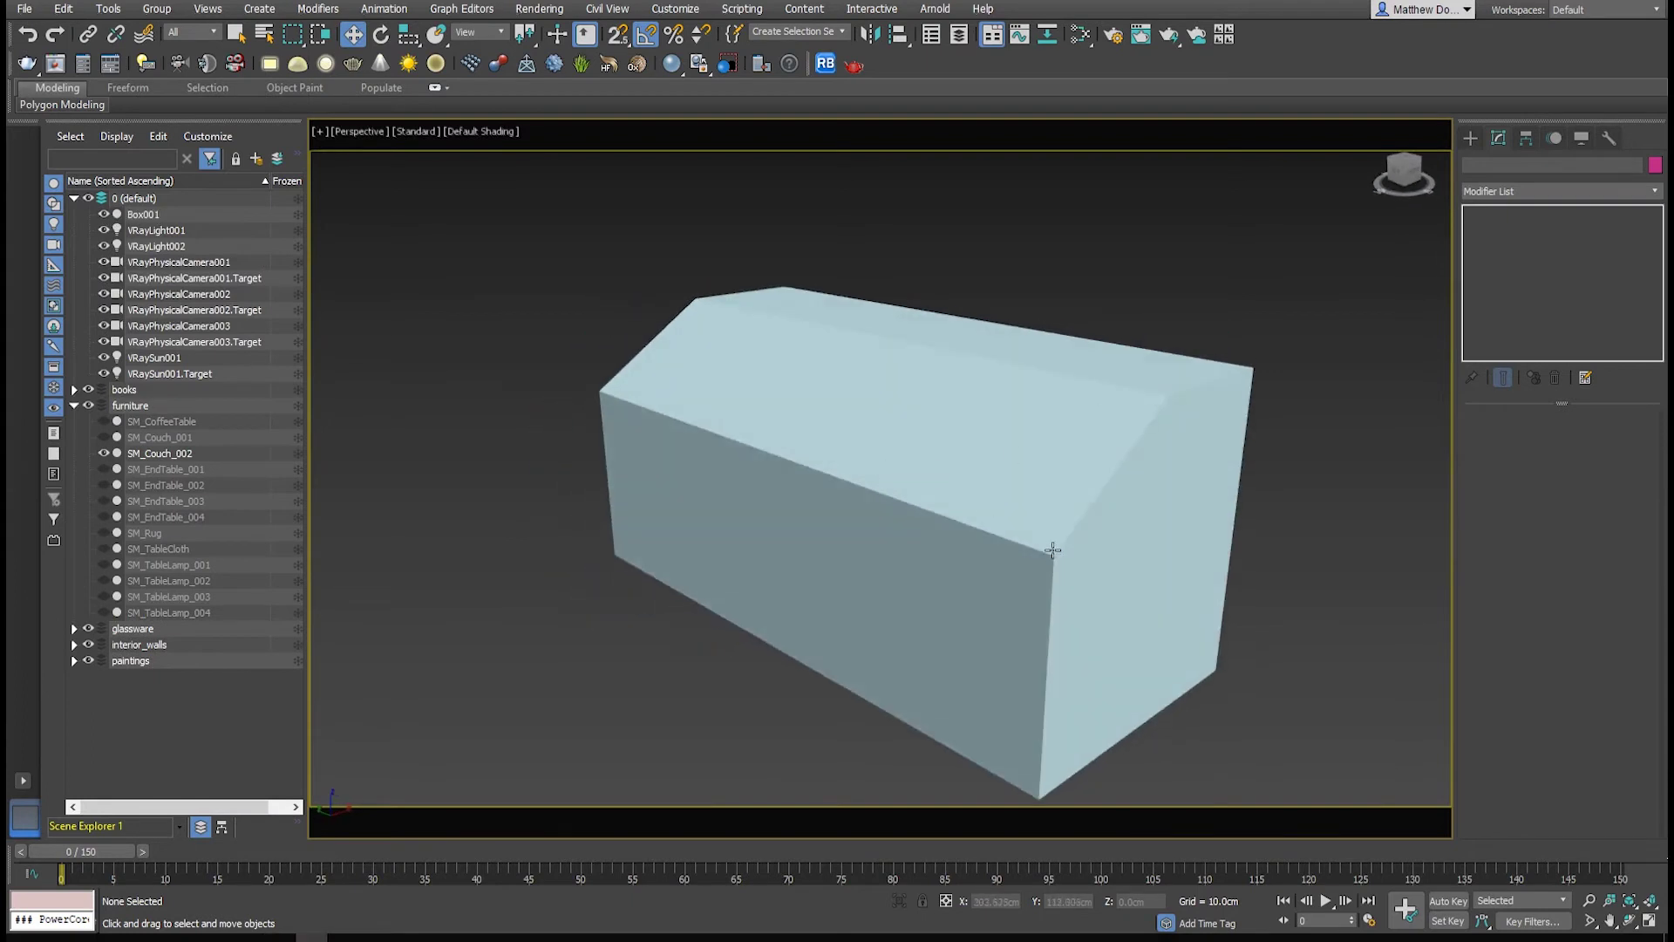
middle_click_drag(1052, 550, 1012, 546, "alt")
middle_click_drag(1069, 378, 1011, 512, "alt")
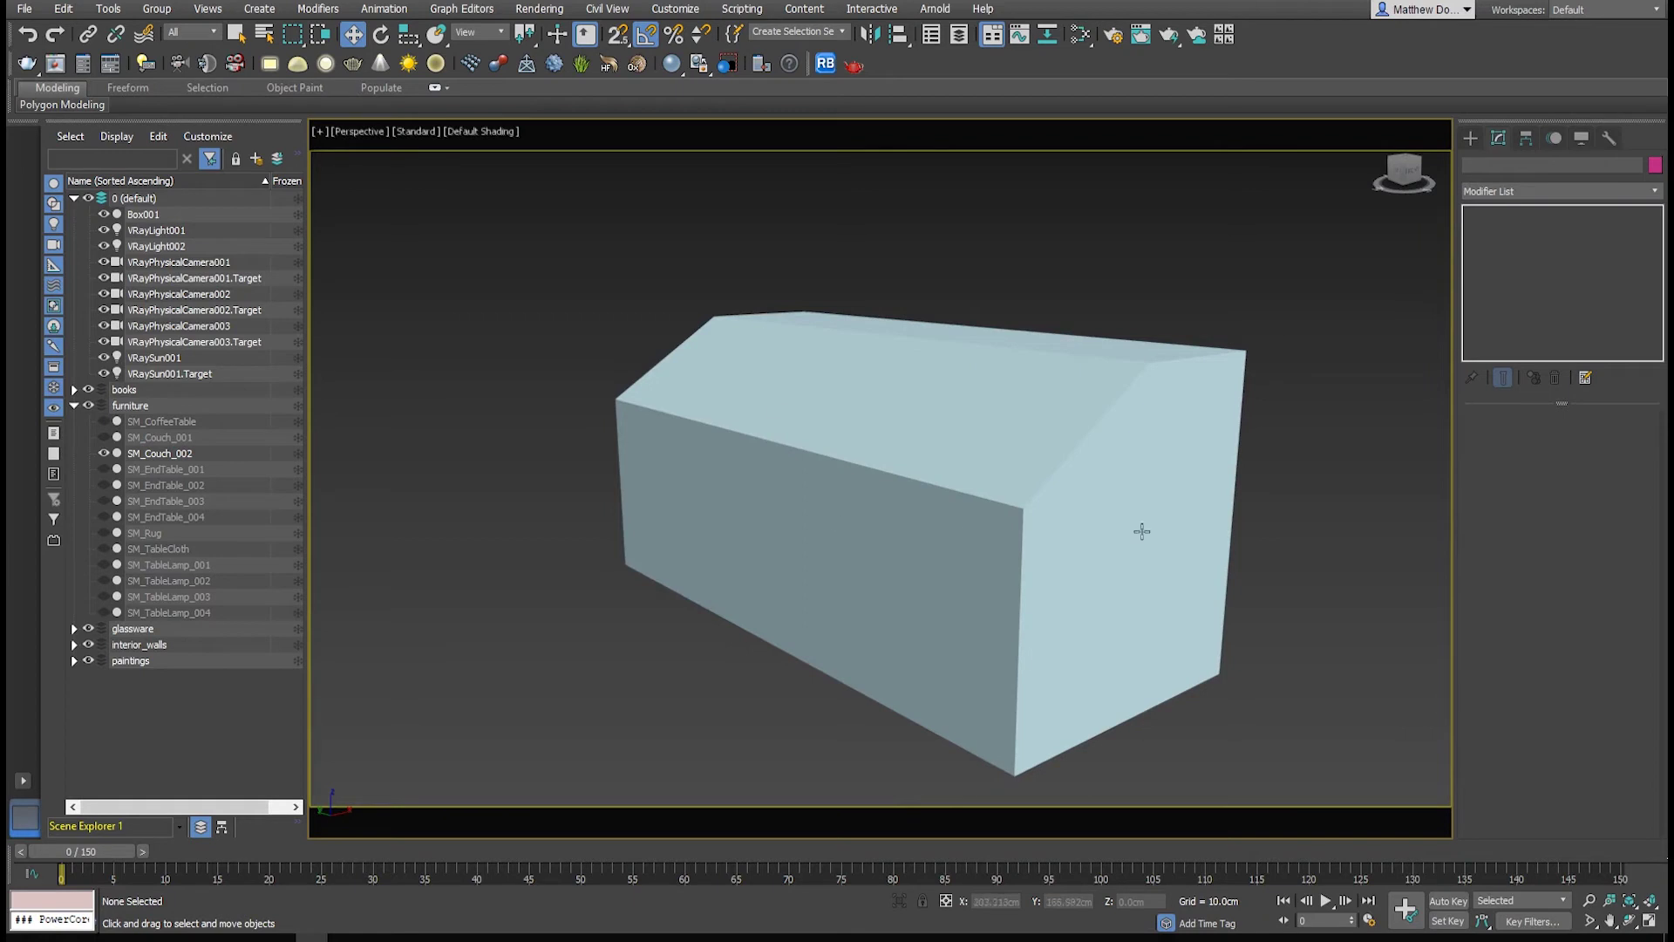
middle_click_drag(1122, 497, 1062, 377, "alt")
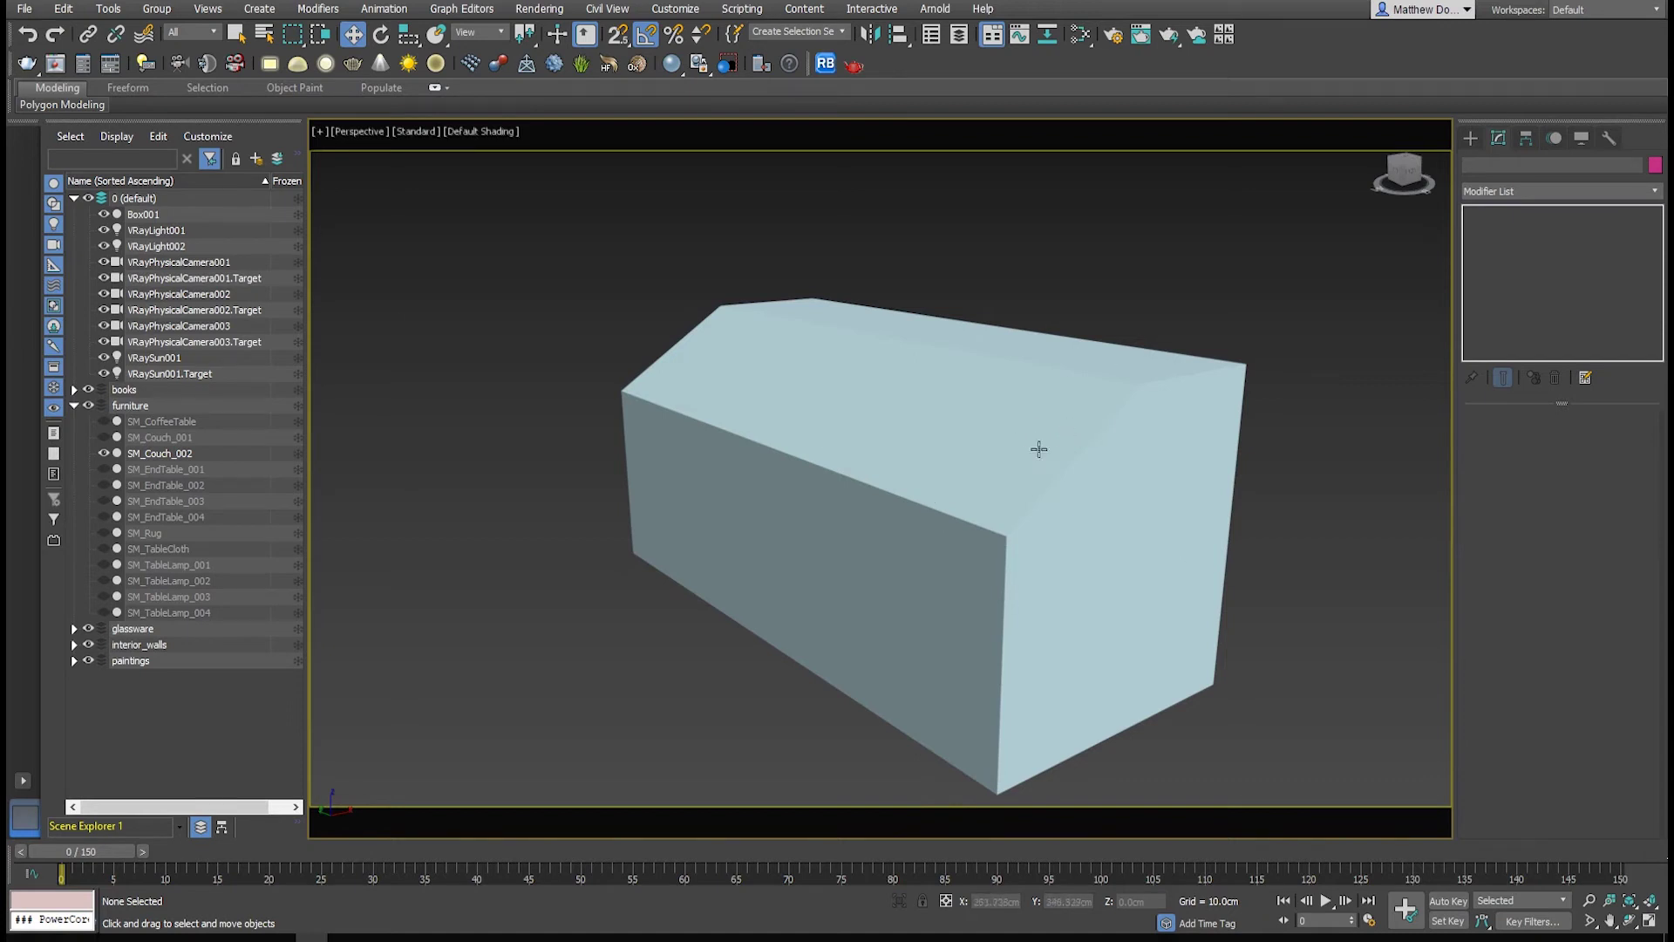
Rename the collision box Box001 to SM_Couch_002 so that it matches the couch mesh's name.
left_click(985, 450)
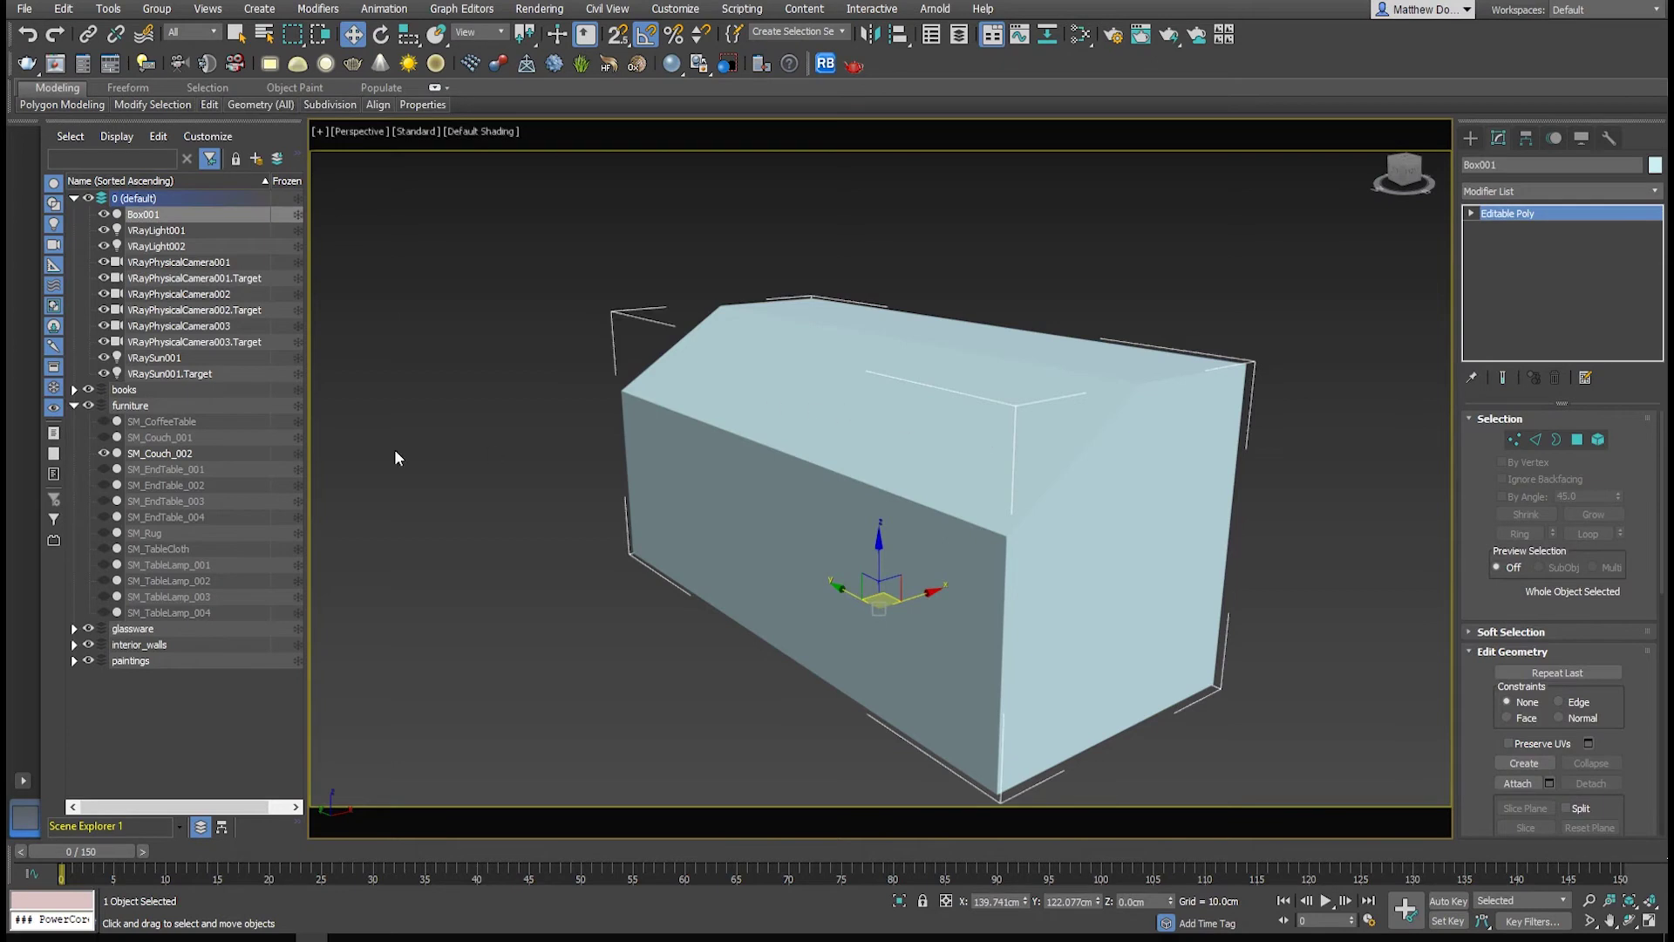
left_click(169, 436)
left_click(154, 454)
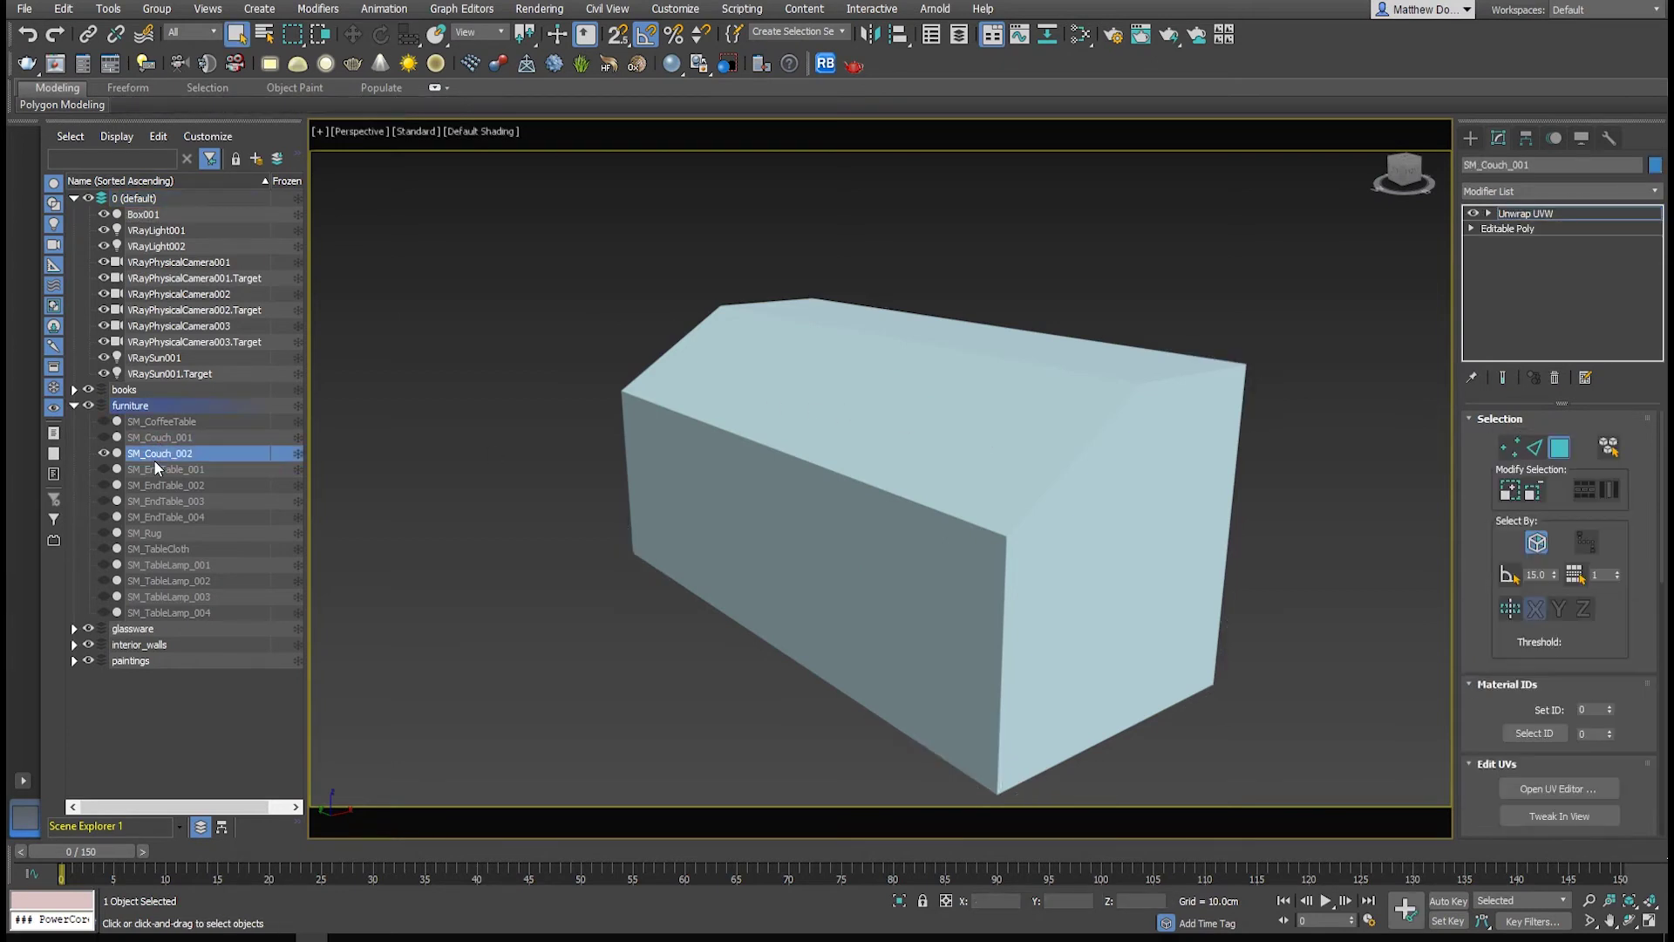
left_click(142, 214)
left_click(1526, 165)
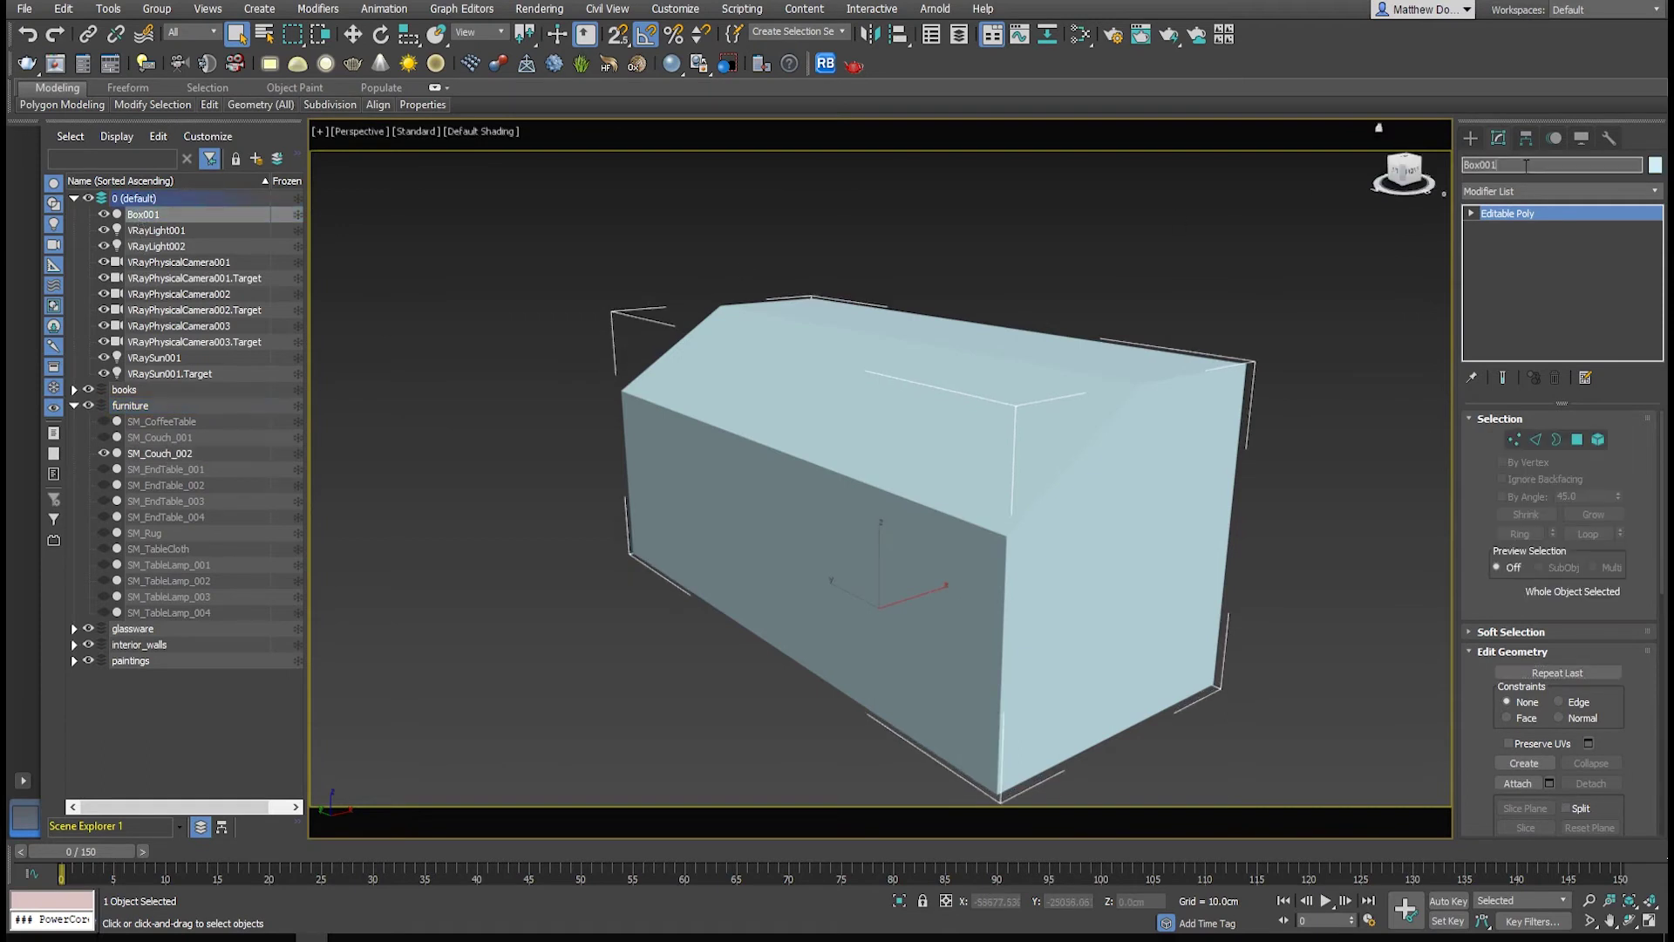
key("BackSpace")
key("BackSpace")
key("BackSpace")
key("BackSpace")
key("BackSpace")
type("SM_Couch_002")
key("Return")
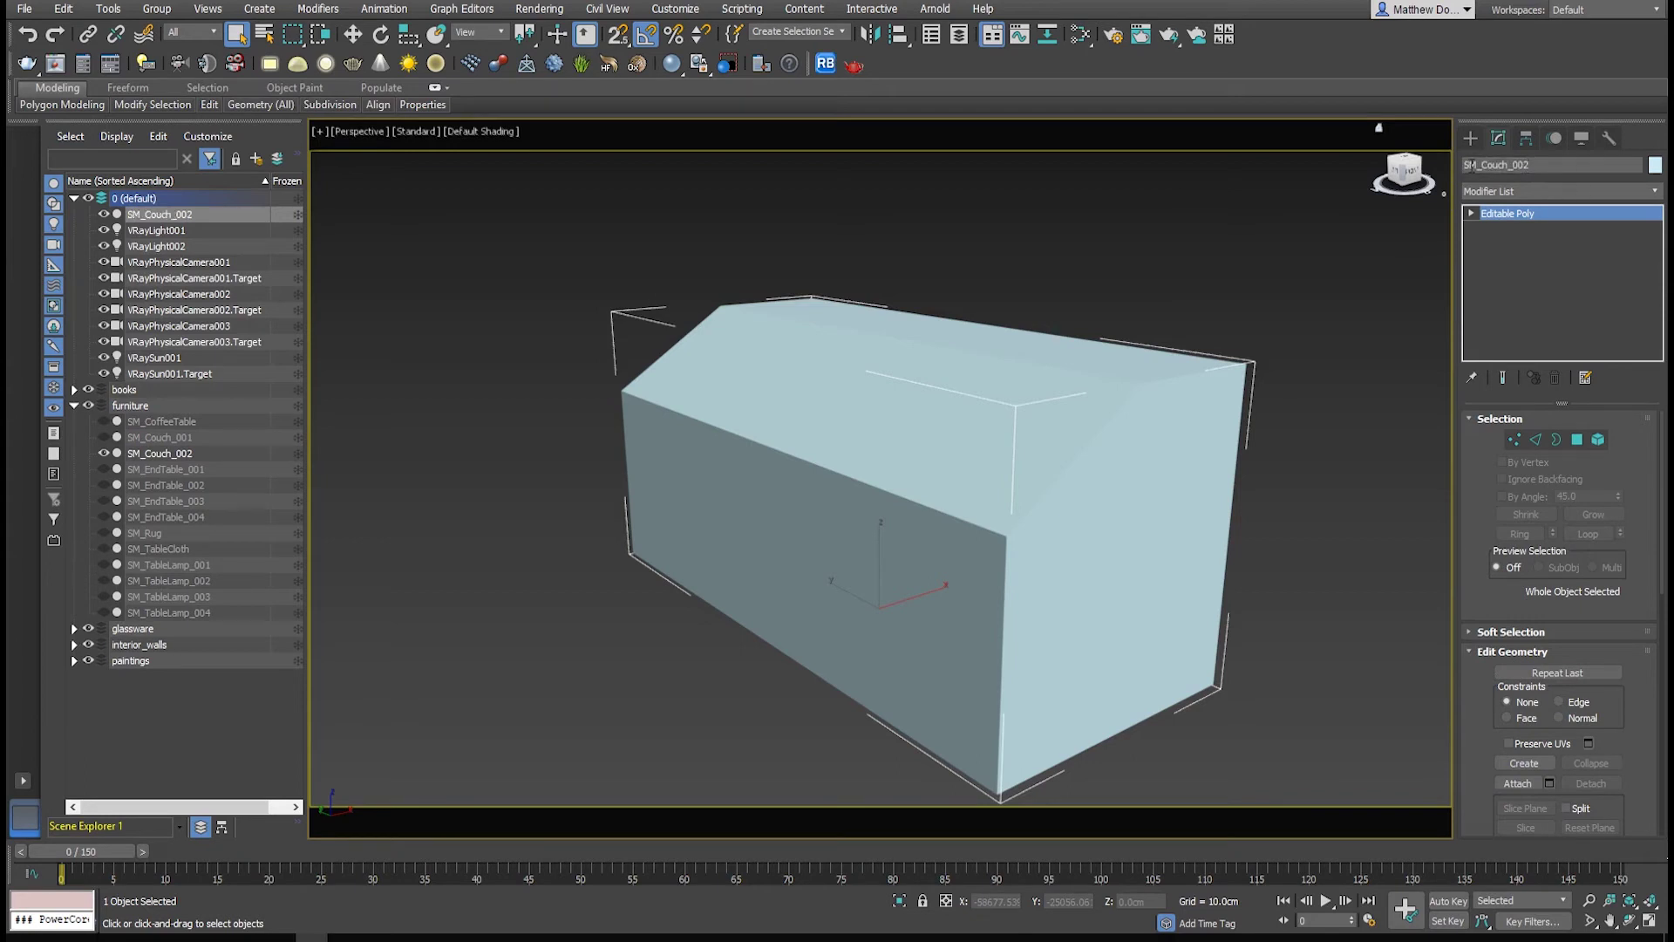
Add the prefix UCX_ to the collision box's name, making it UCX_SM_Couch_002.
left_click(1471, 165)
type("UCX_")
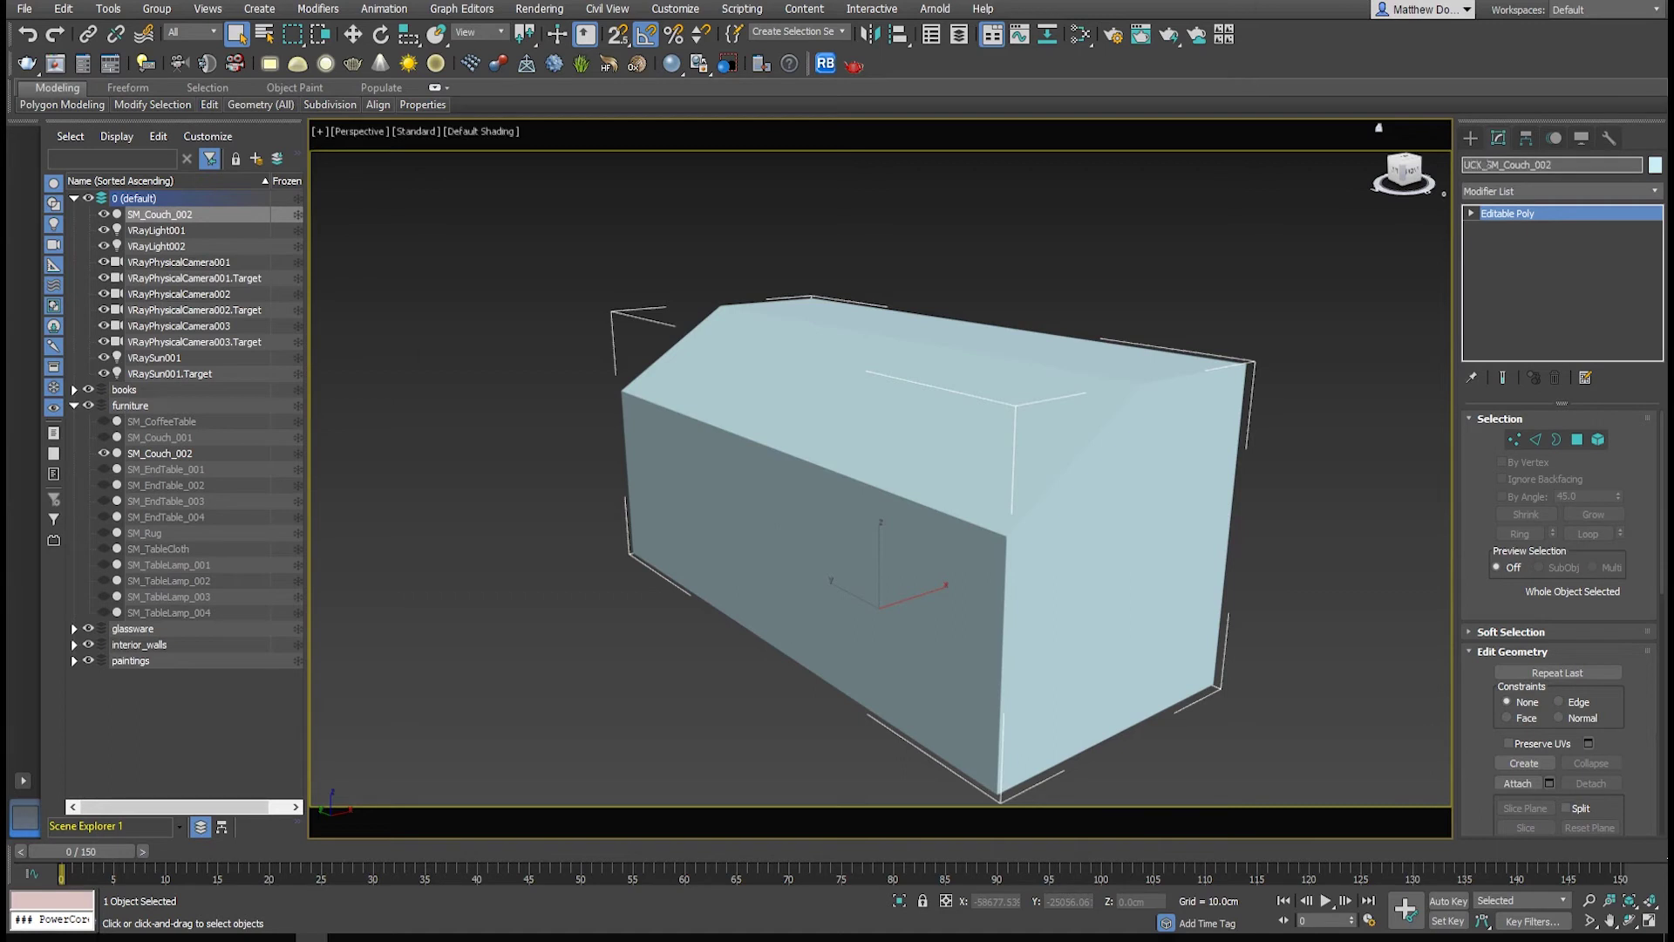
key("Return")
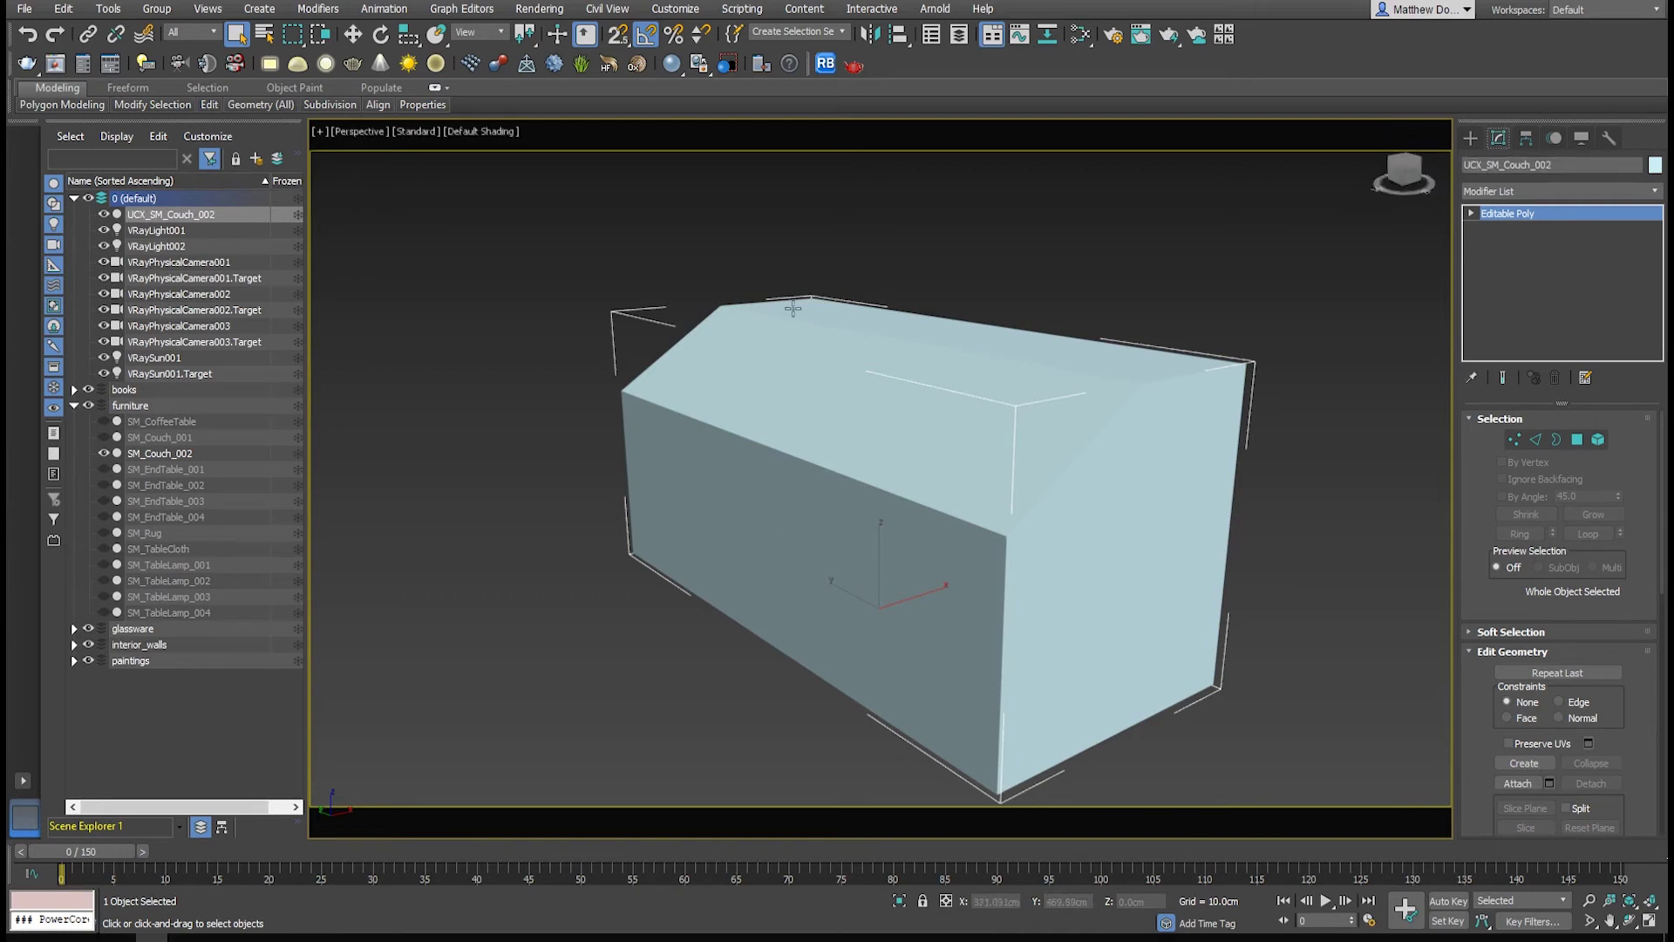
Select the SM_Couch_002 mesh together with UCX_SM_Couch_002 for export.
left_click(160, 453, "ctrl")
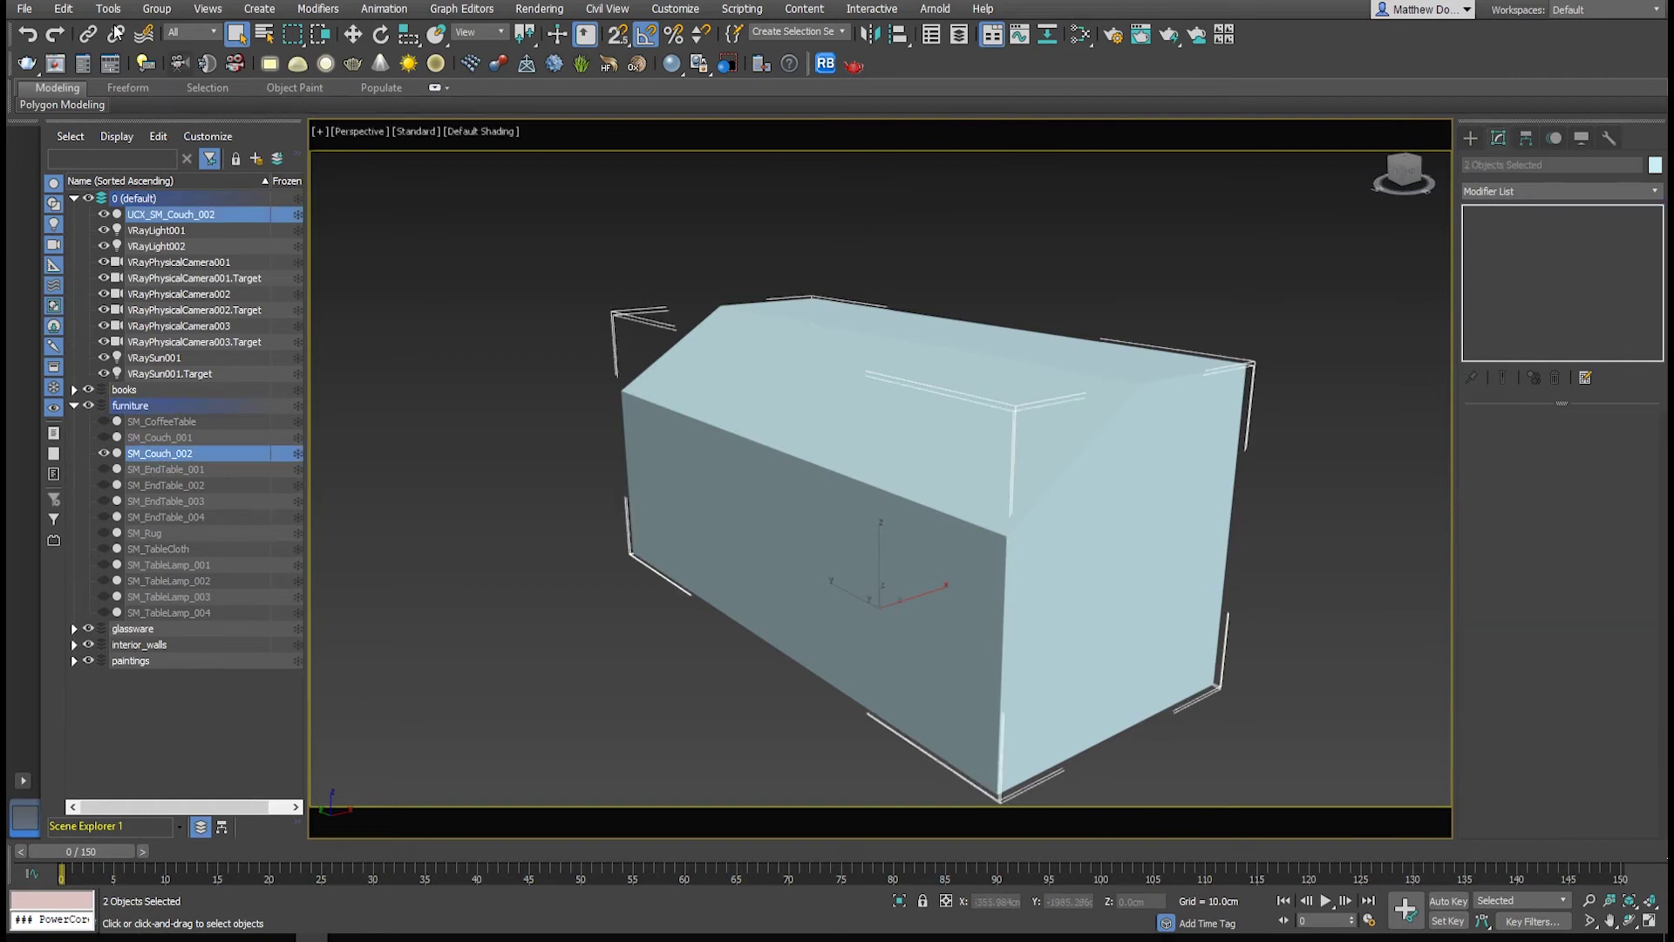
left_click(21, 9)
mouse_move(117, 275)
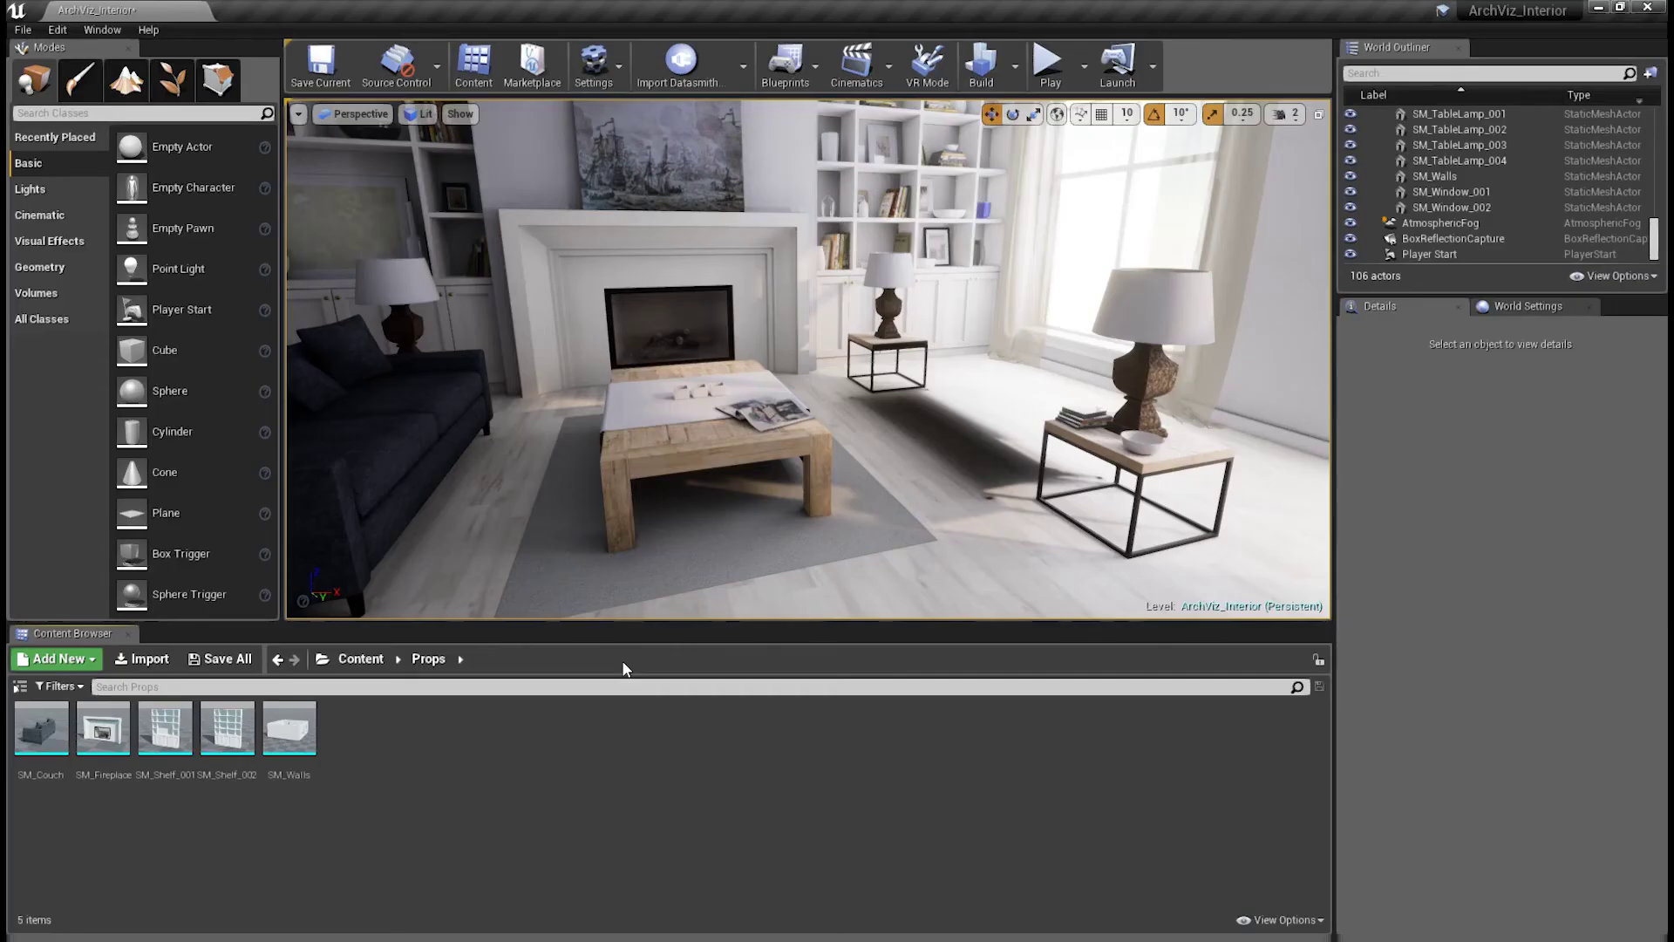
Switch to Unreal Editor, reimport the SM_Couch asset and open it in the static mesh editor.
right_click(43, 724)
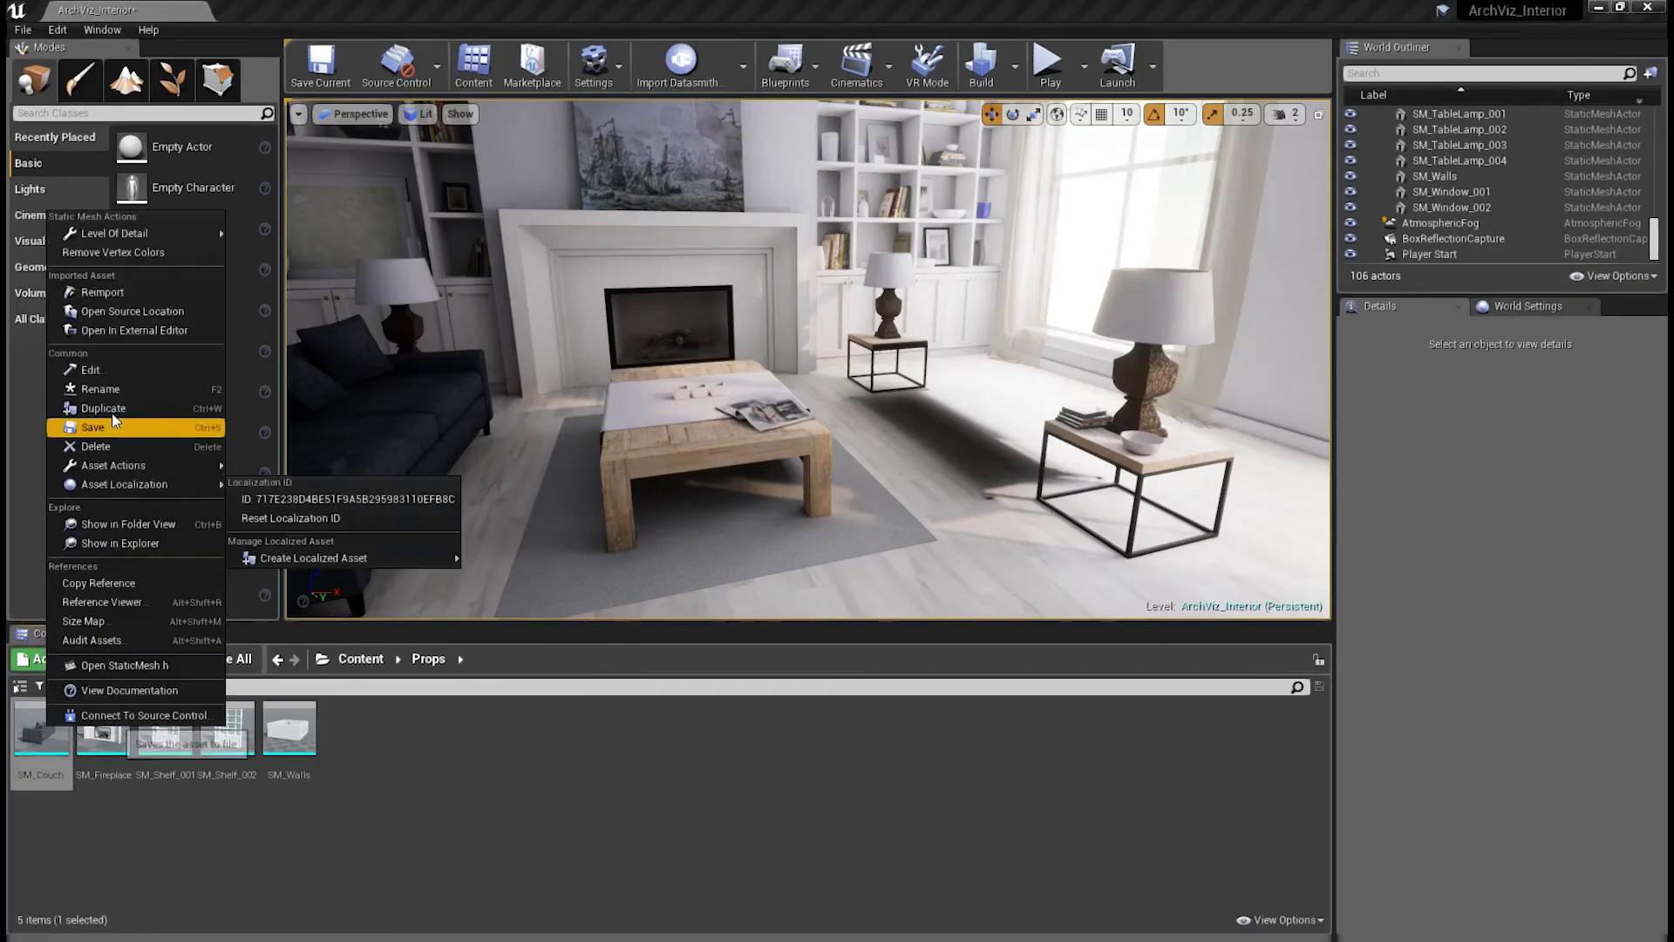
left_click(102, 292)
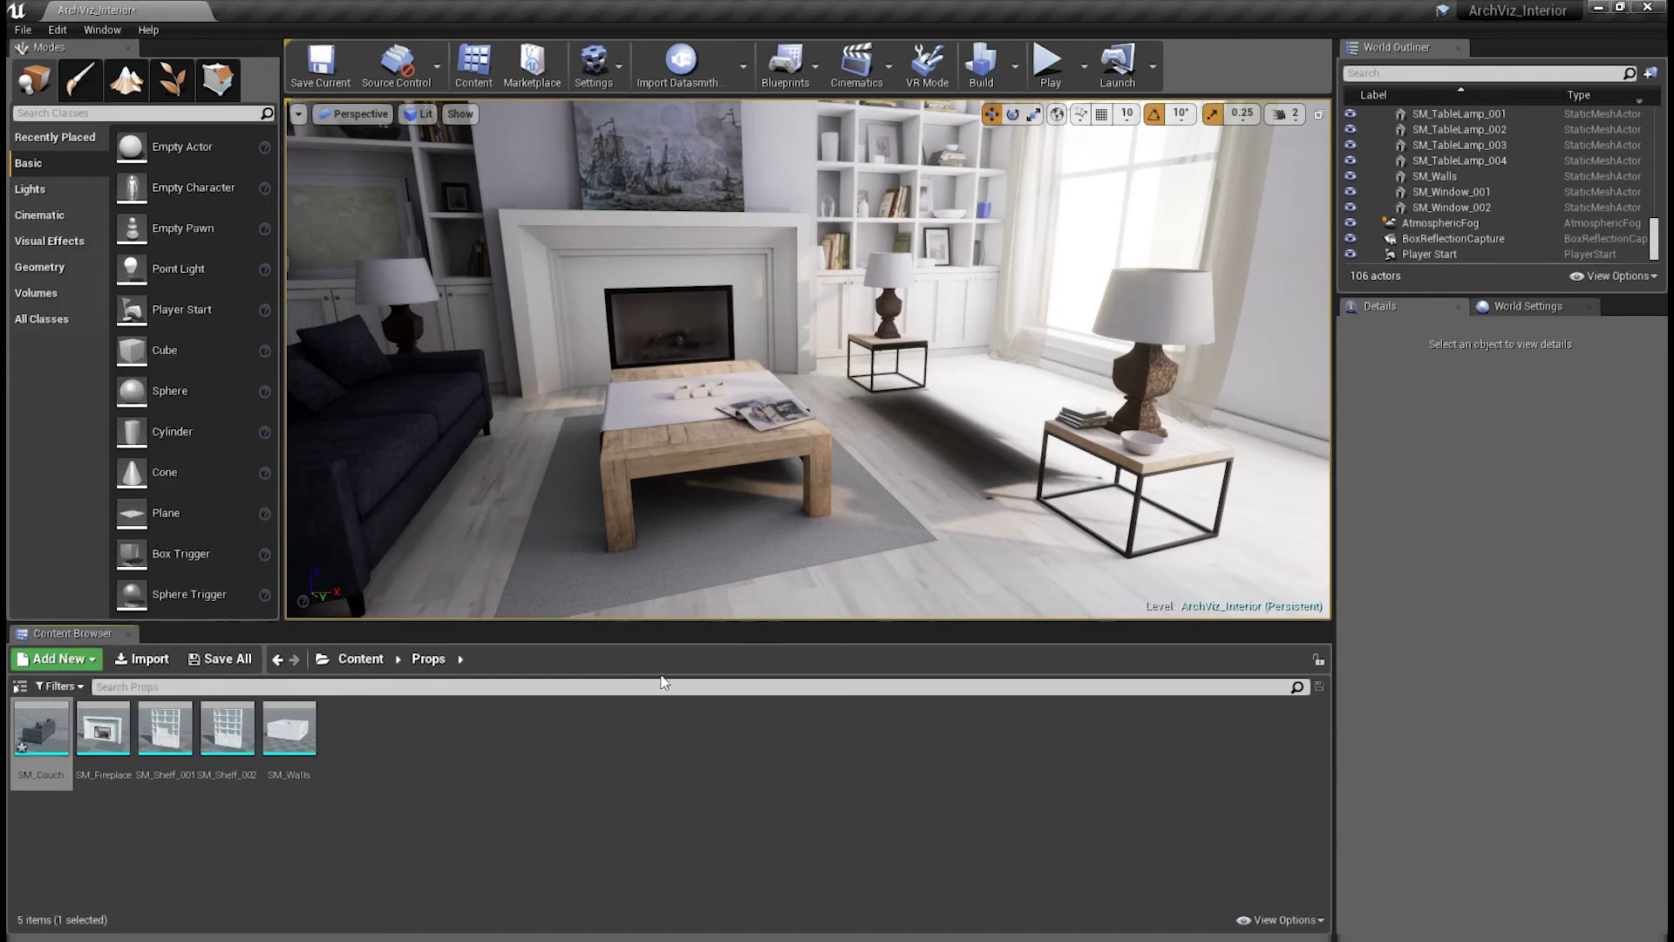
left_click(47, 733)
double_click(48, 731)
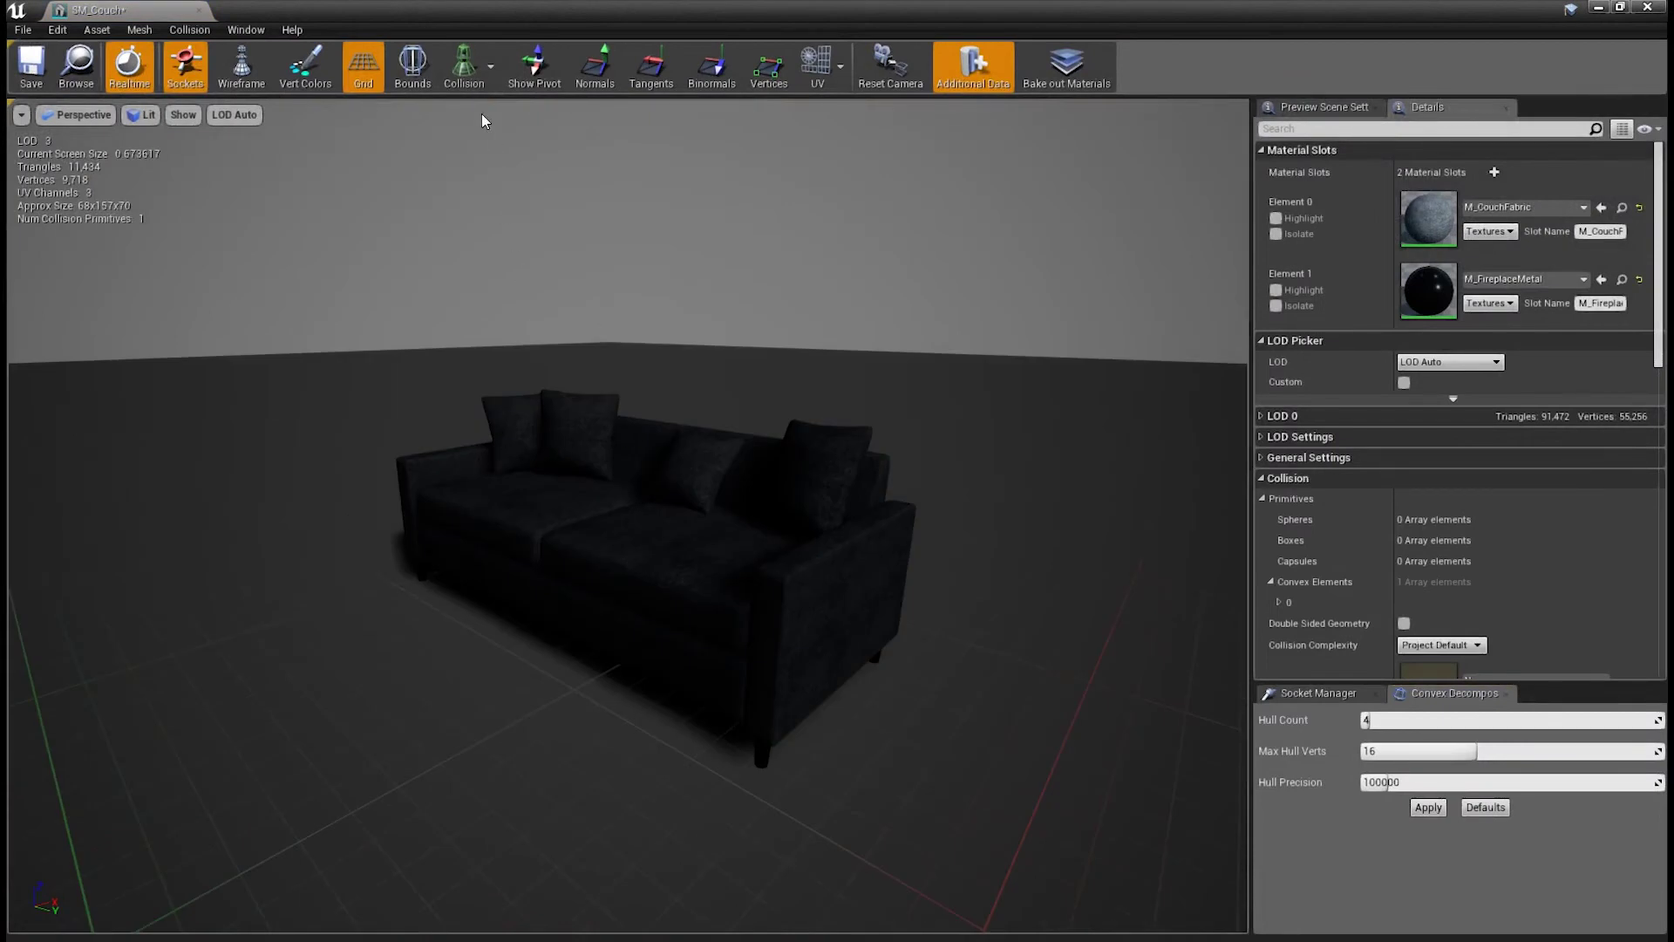
Display the simple collision on the couch mesh and inspect the imported hull.
left_click(474, 70)
left_click(469, 123)
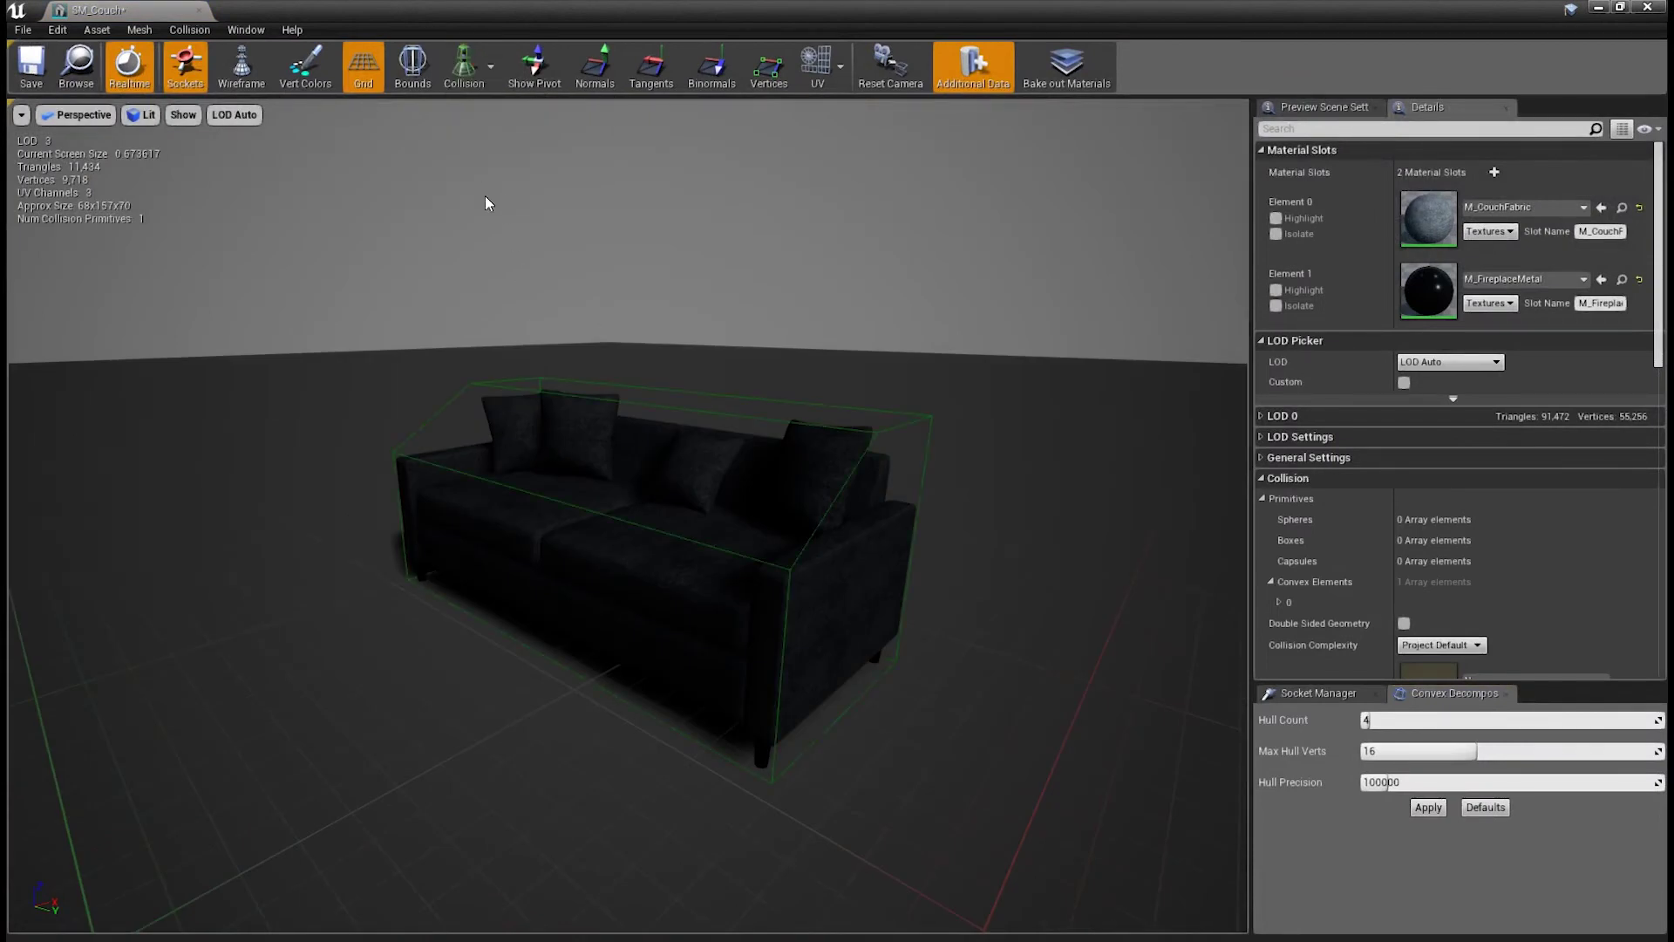
mouse_move(469, 128)
left_mouse_down()
mouse_move(340, 131)
mouse_move(466, 144)
left_mouse_up()
mouse_move(696, 301)
left_mouse_down()
mouse_move(515, 314)
mouse_move(724, 313)
left_mouse_up()
Display the couch's complex collision, inspect it from several angles and hide it again.
left_click(471, 68)
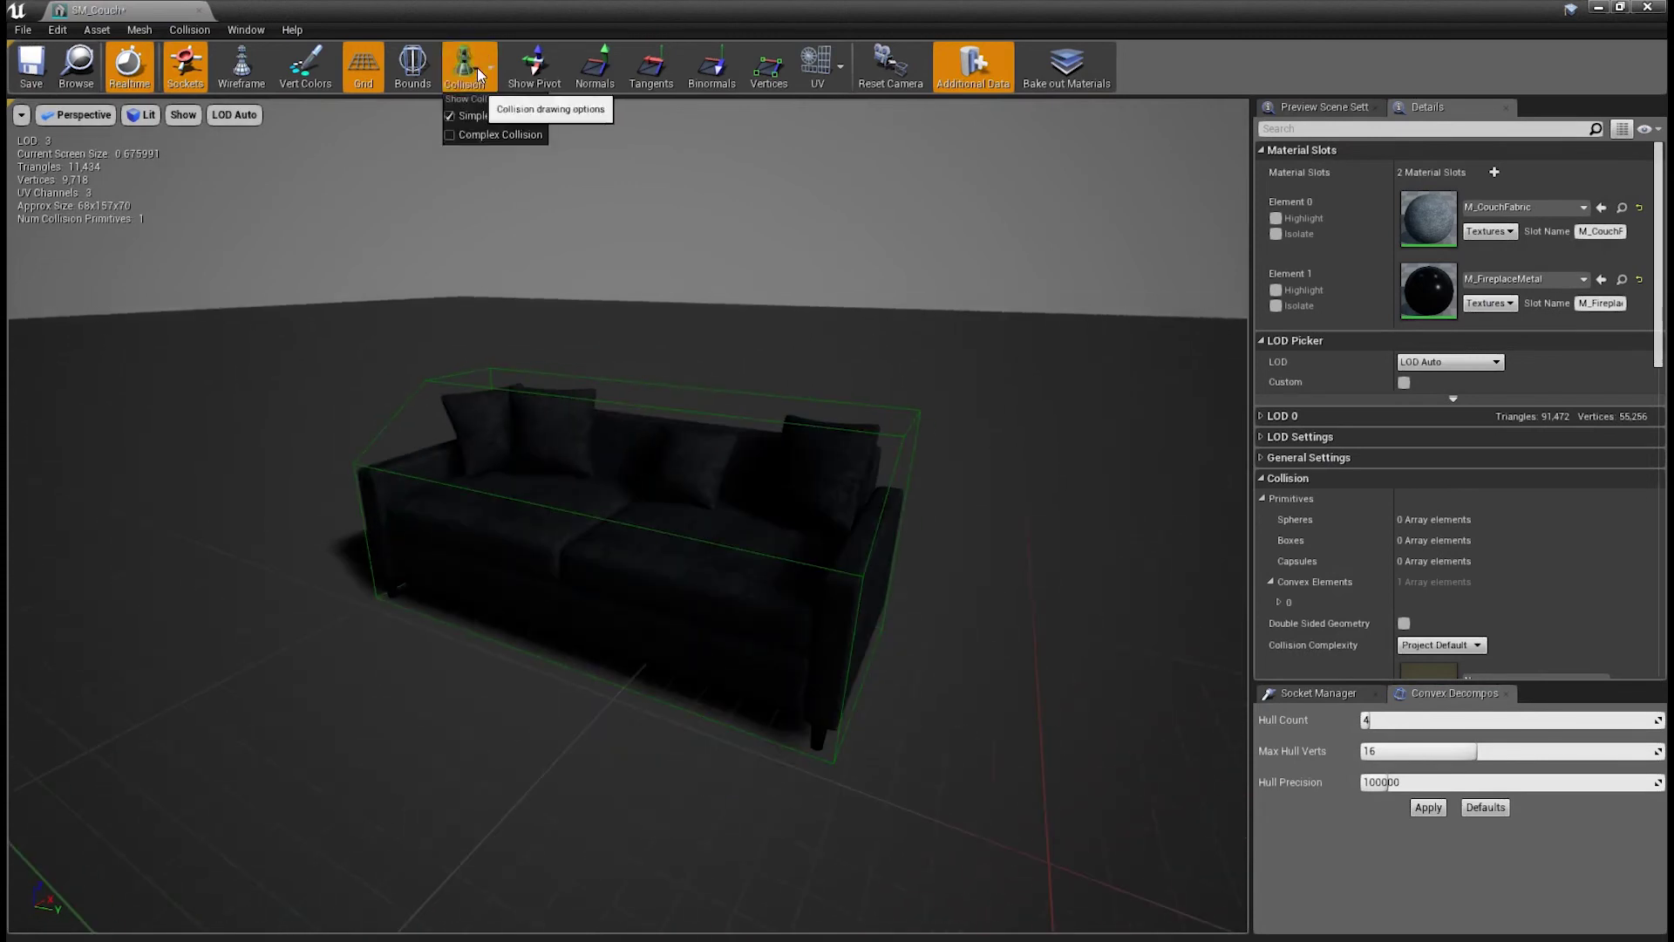
left_click(488, 136)
left_click_drag(628, 419, 340, 384)
scroll(602, 418, "up", 5)
left_click_drag(523, 558, 758, 569)
left_click(491, 66)
left_click(497, 137)
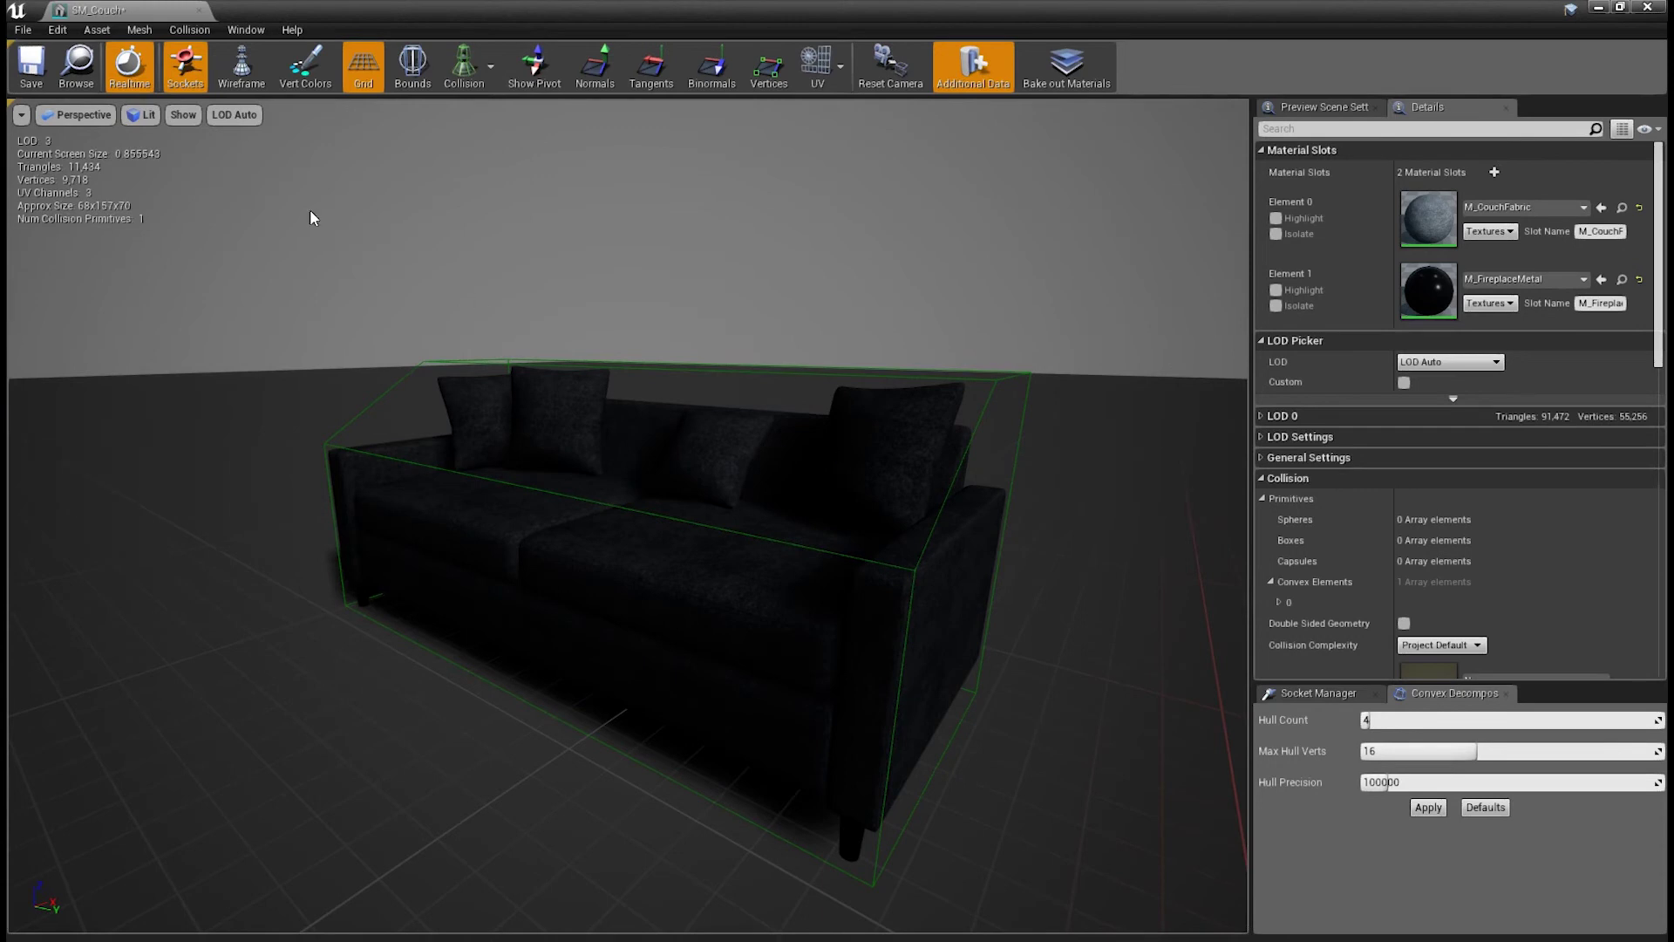
Remove the imported collision from the couch mesh.
left_click(190, 29)
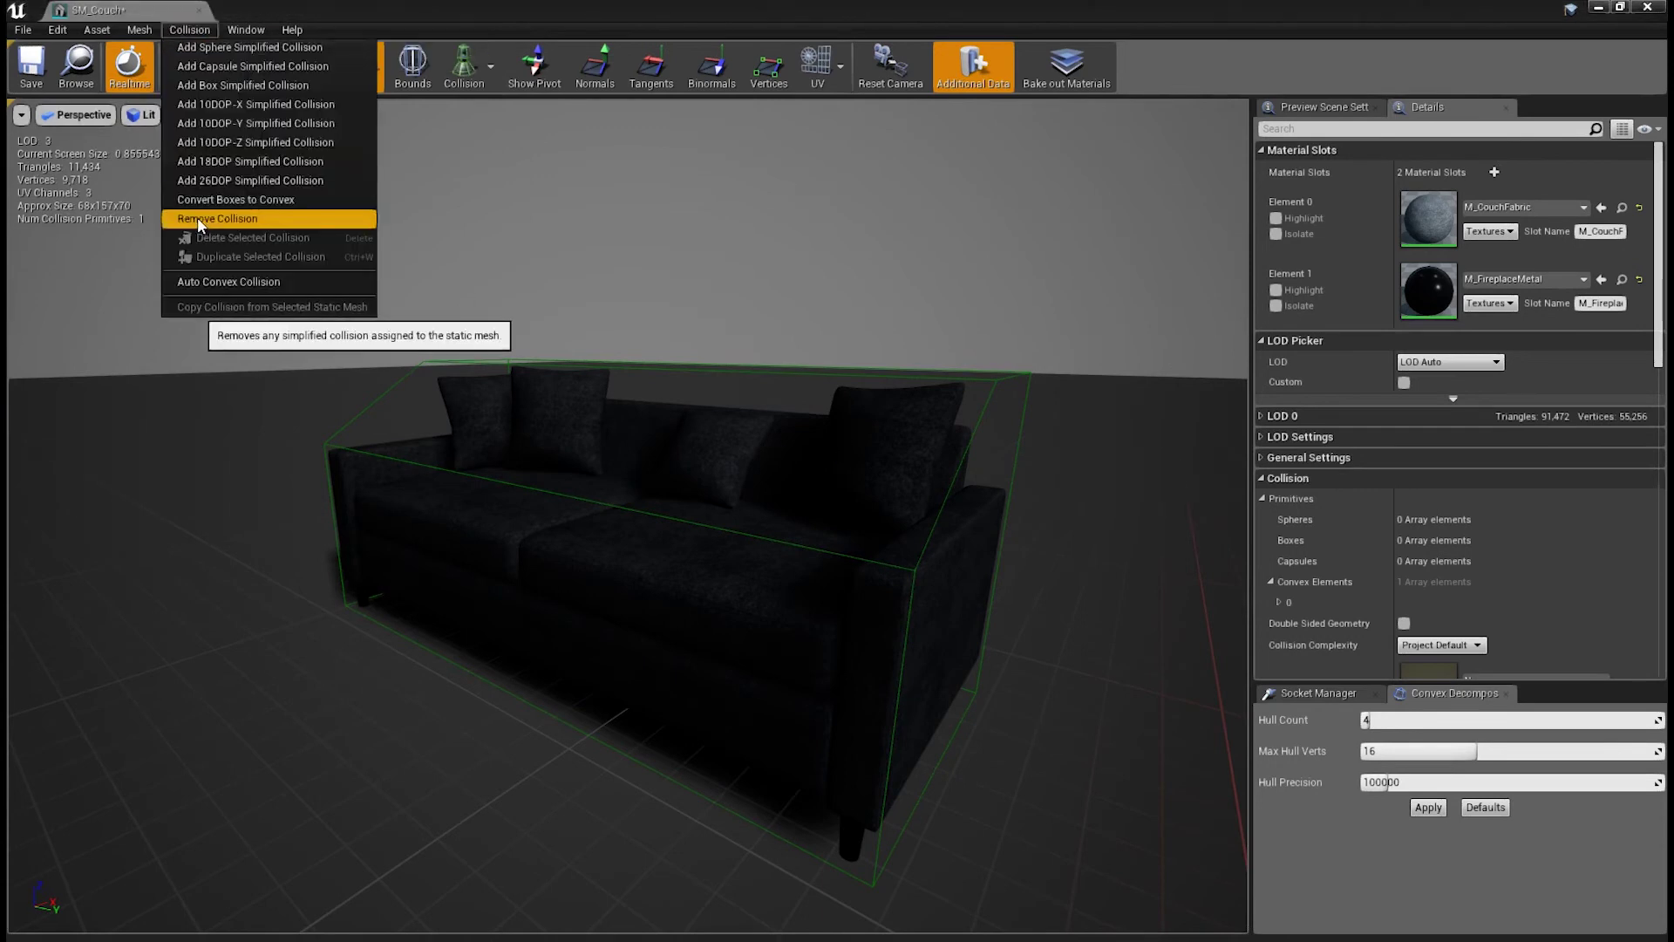
left_click(197, 218)
mouse_move(670, 308)
left_mouse_down()
mouse_move(724, 309)
mouse_move(663, 311)
left_mouse_up()
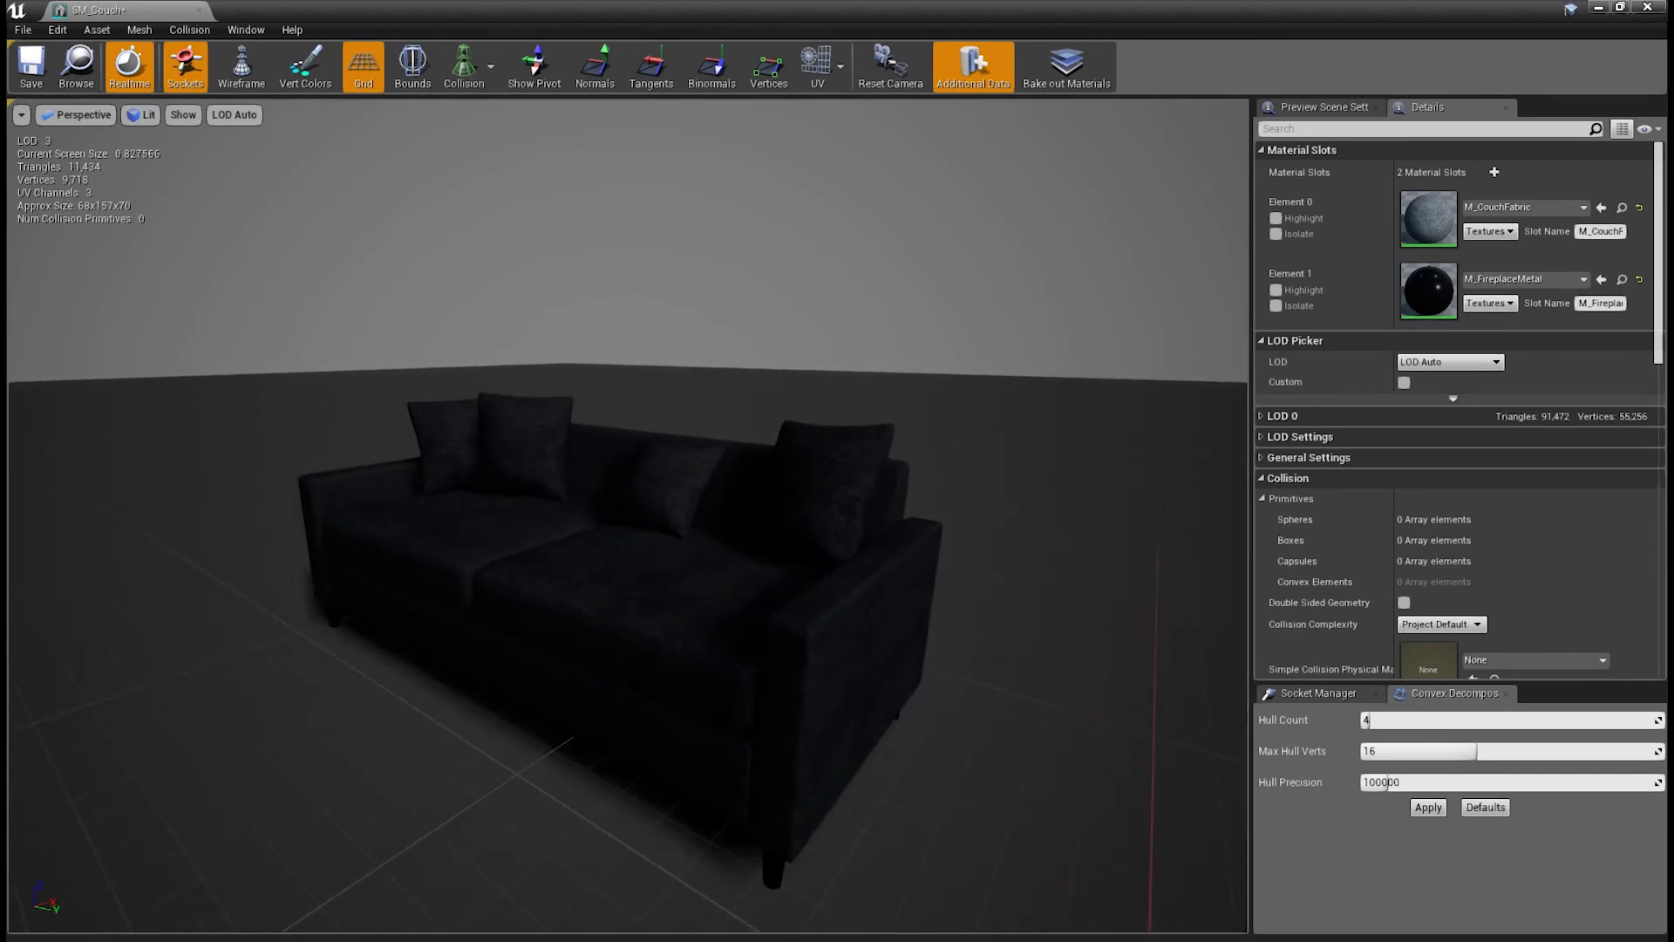
Try a sphere simplified collision on the couch, inspect it and remove it.
left_click(190, 30)
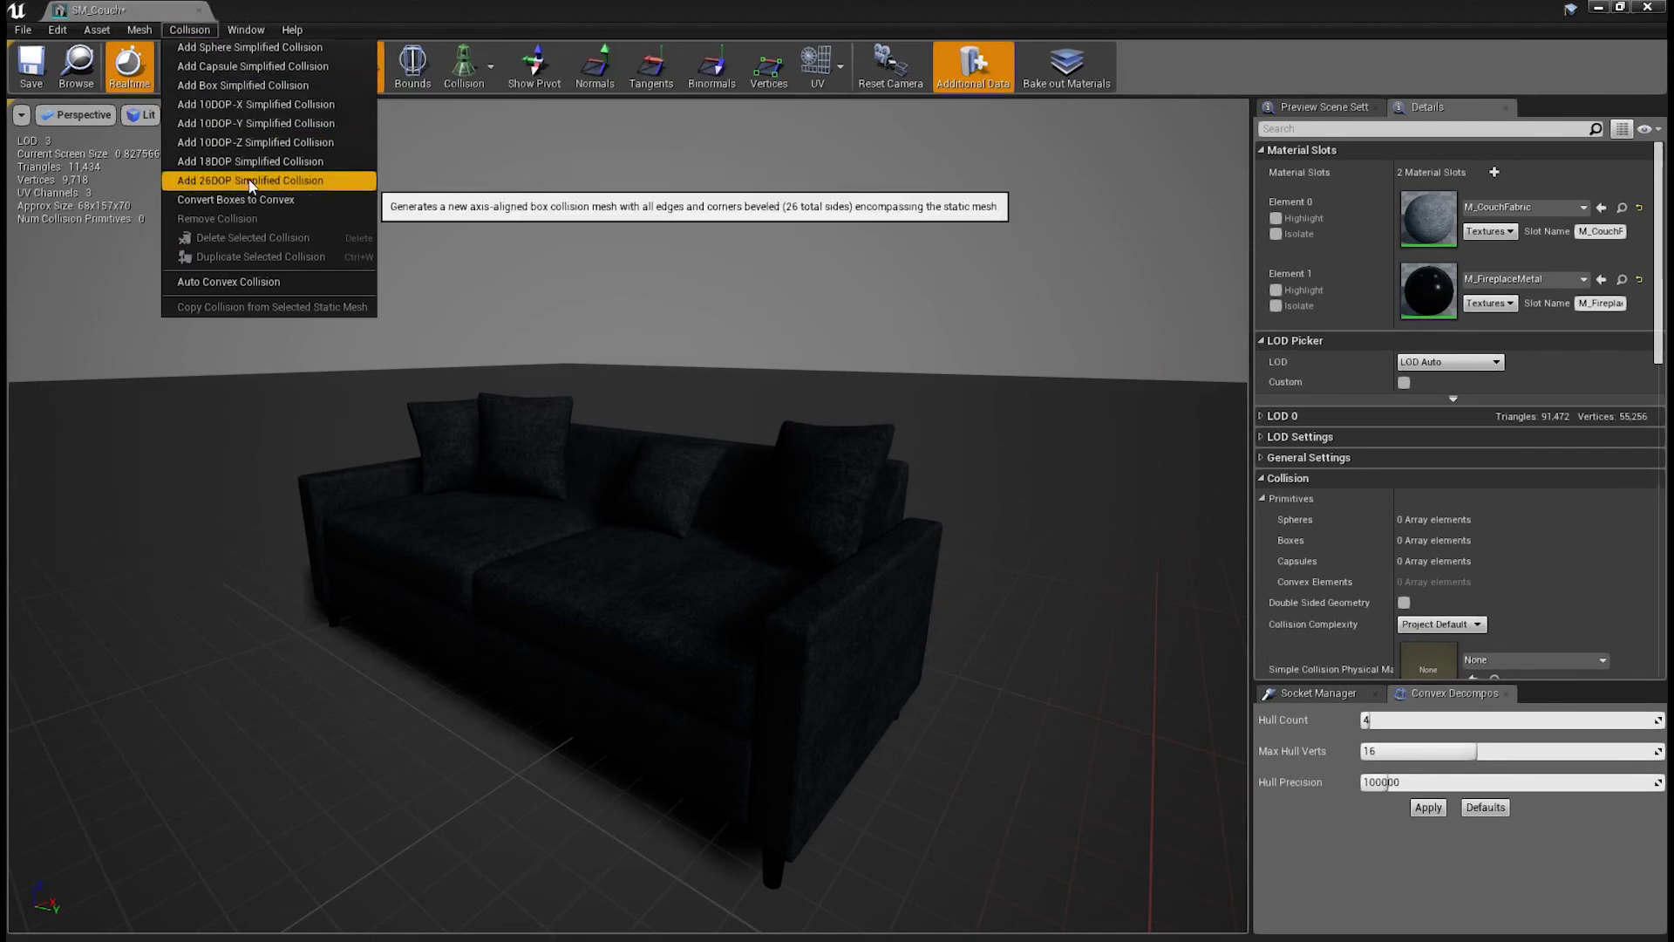
left_click(340, 47)
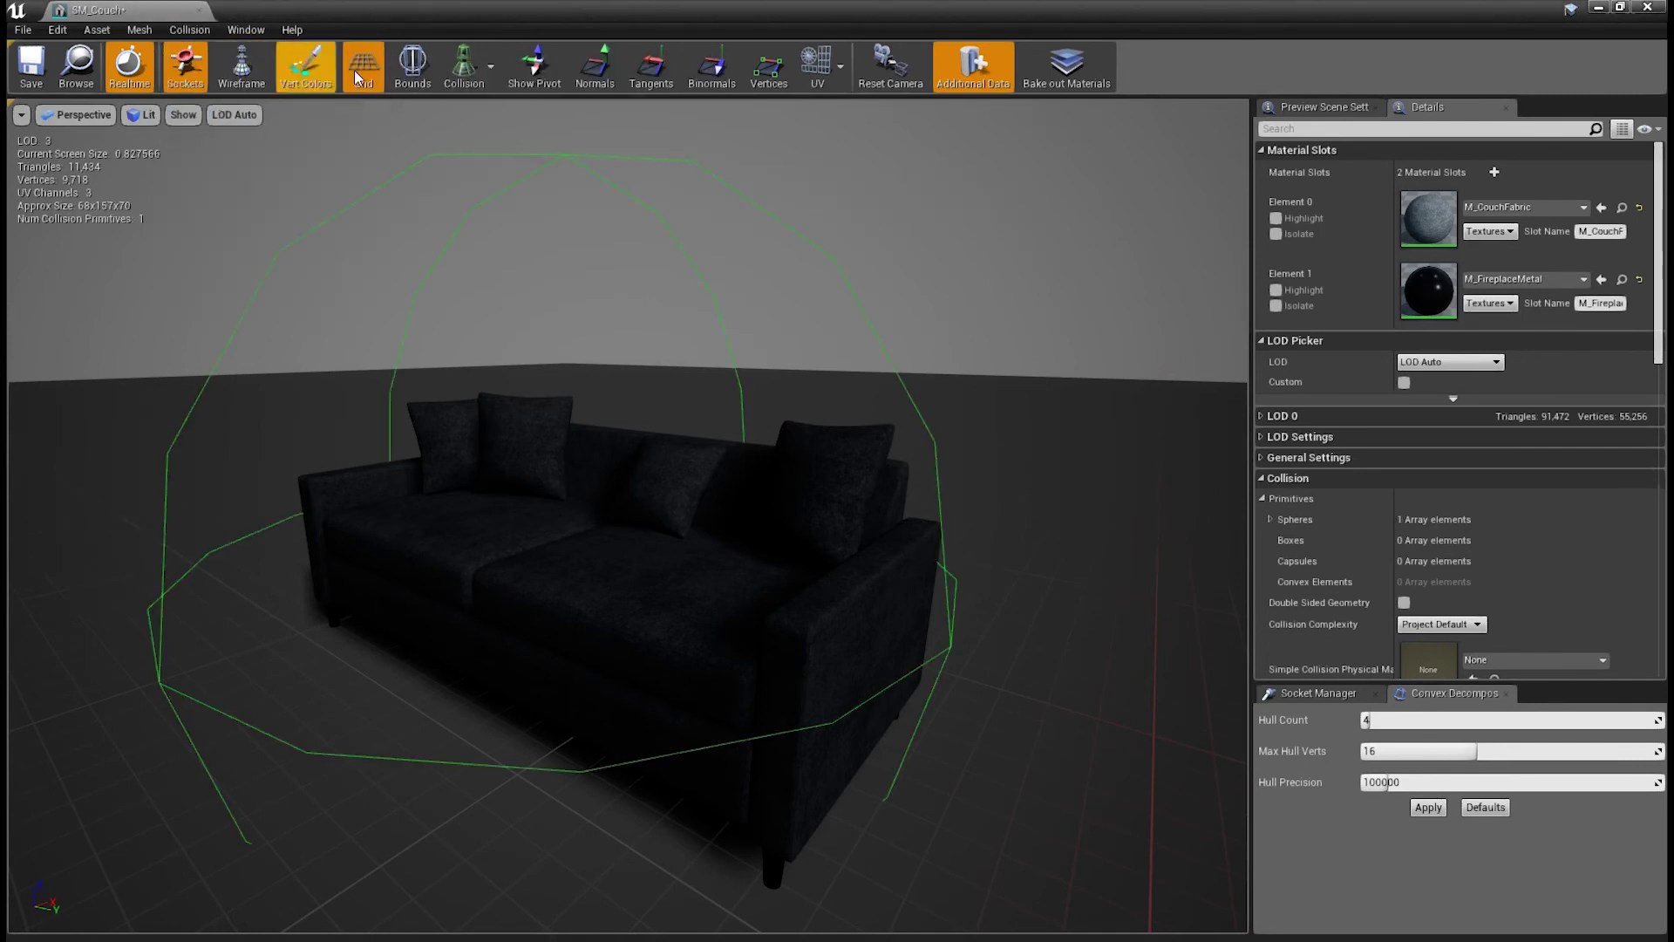
mouse_move(448, 448)
left_mouse_down()
mouse_move(410, 445)
mouse_move(466, 430)
left_mouse_up()
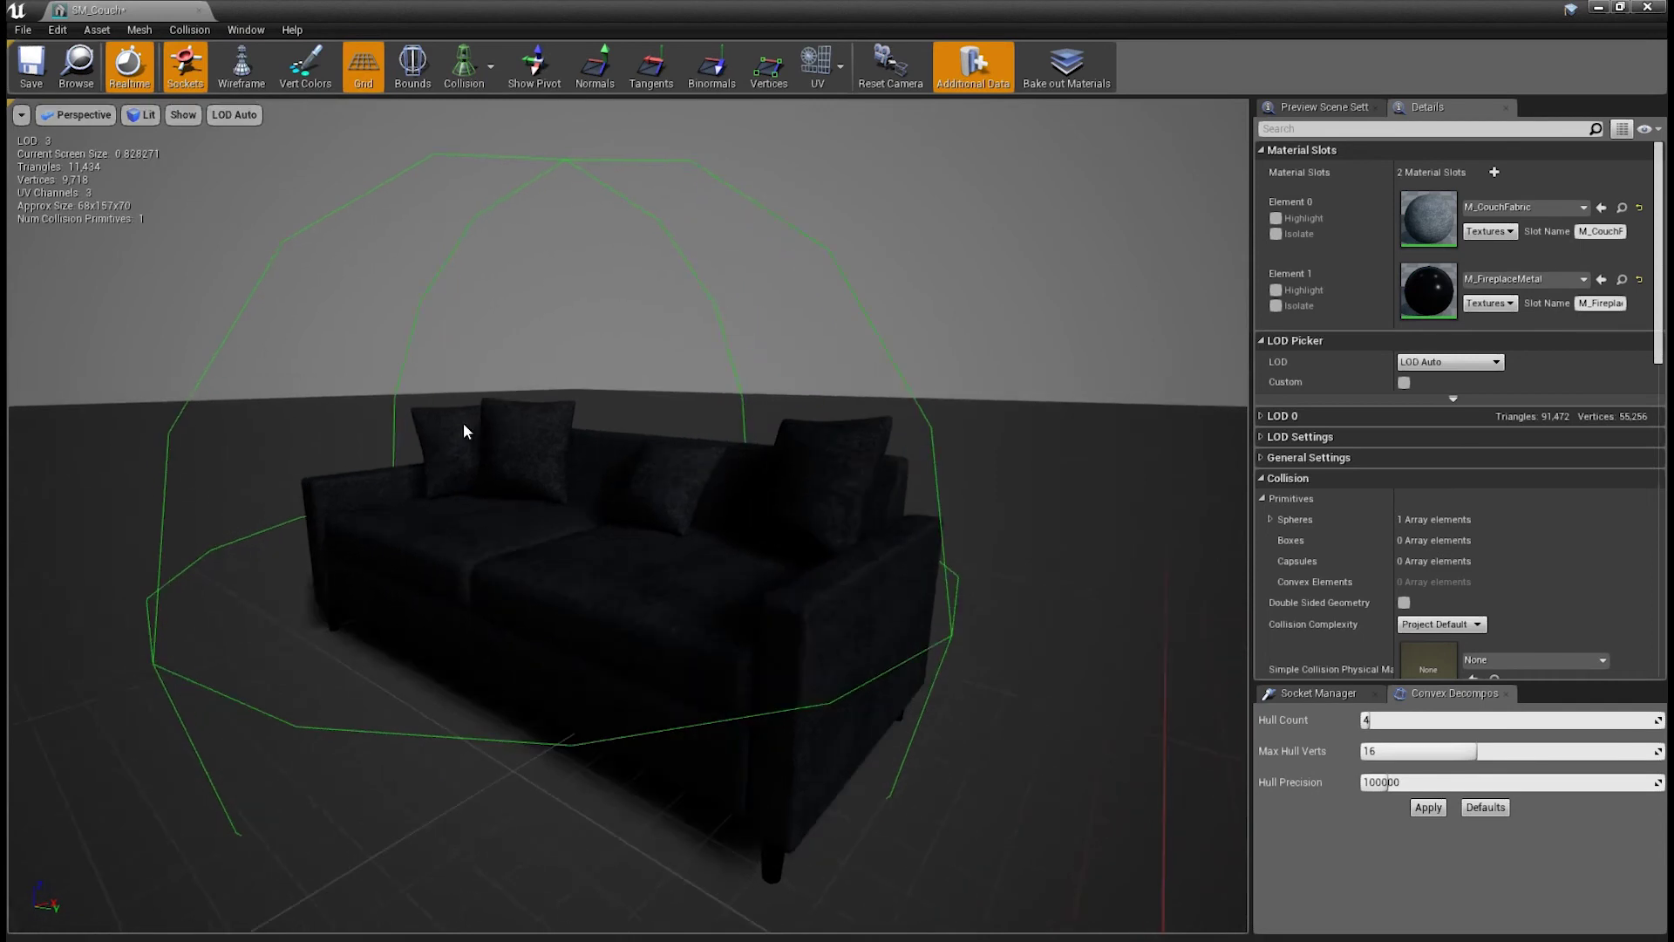
left_click(187, 30)
left_click(183, 219)
Try a box simplified collision on the couch, inspect it and remove it.
left_click(188, 30)
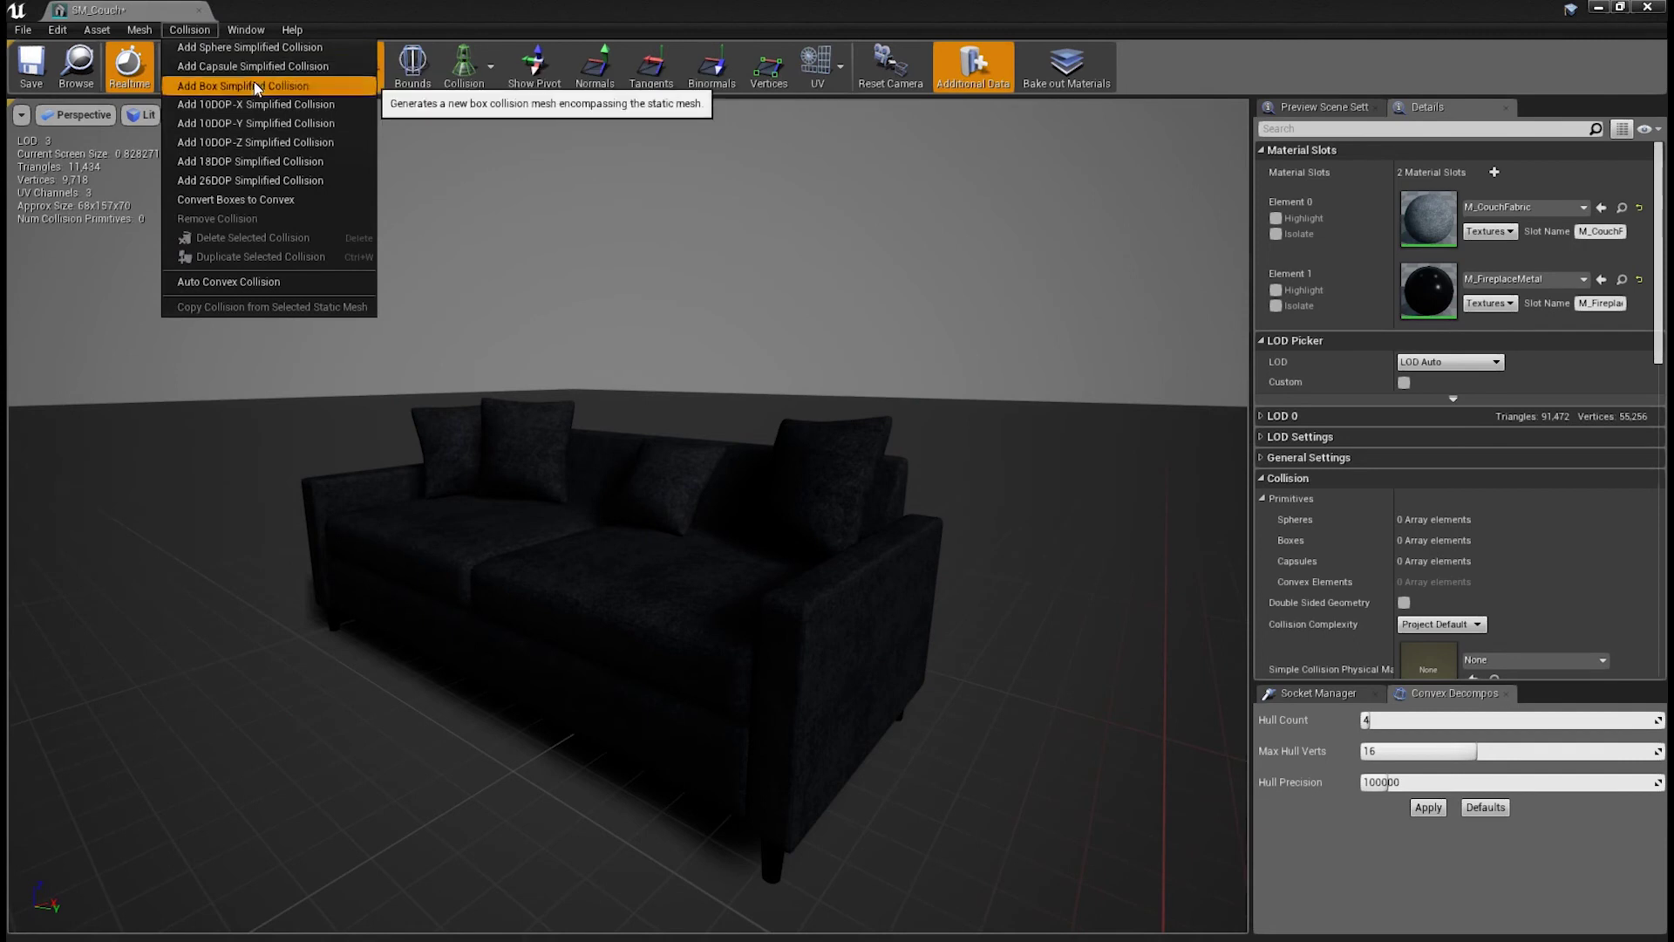
left_click(254, 85)
left_click_drag(413, 279, 613, 294)
left_click(189, 30)
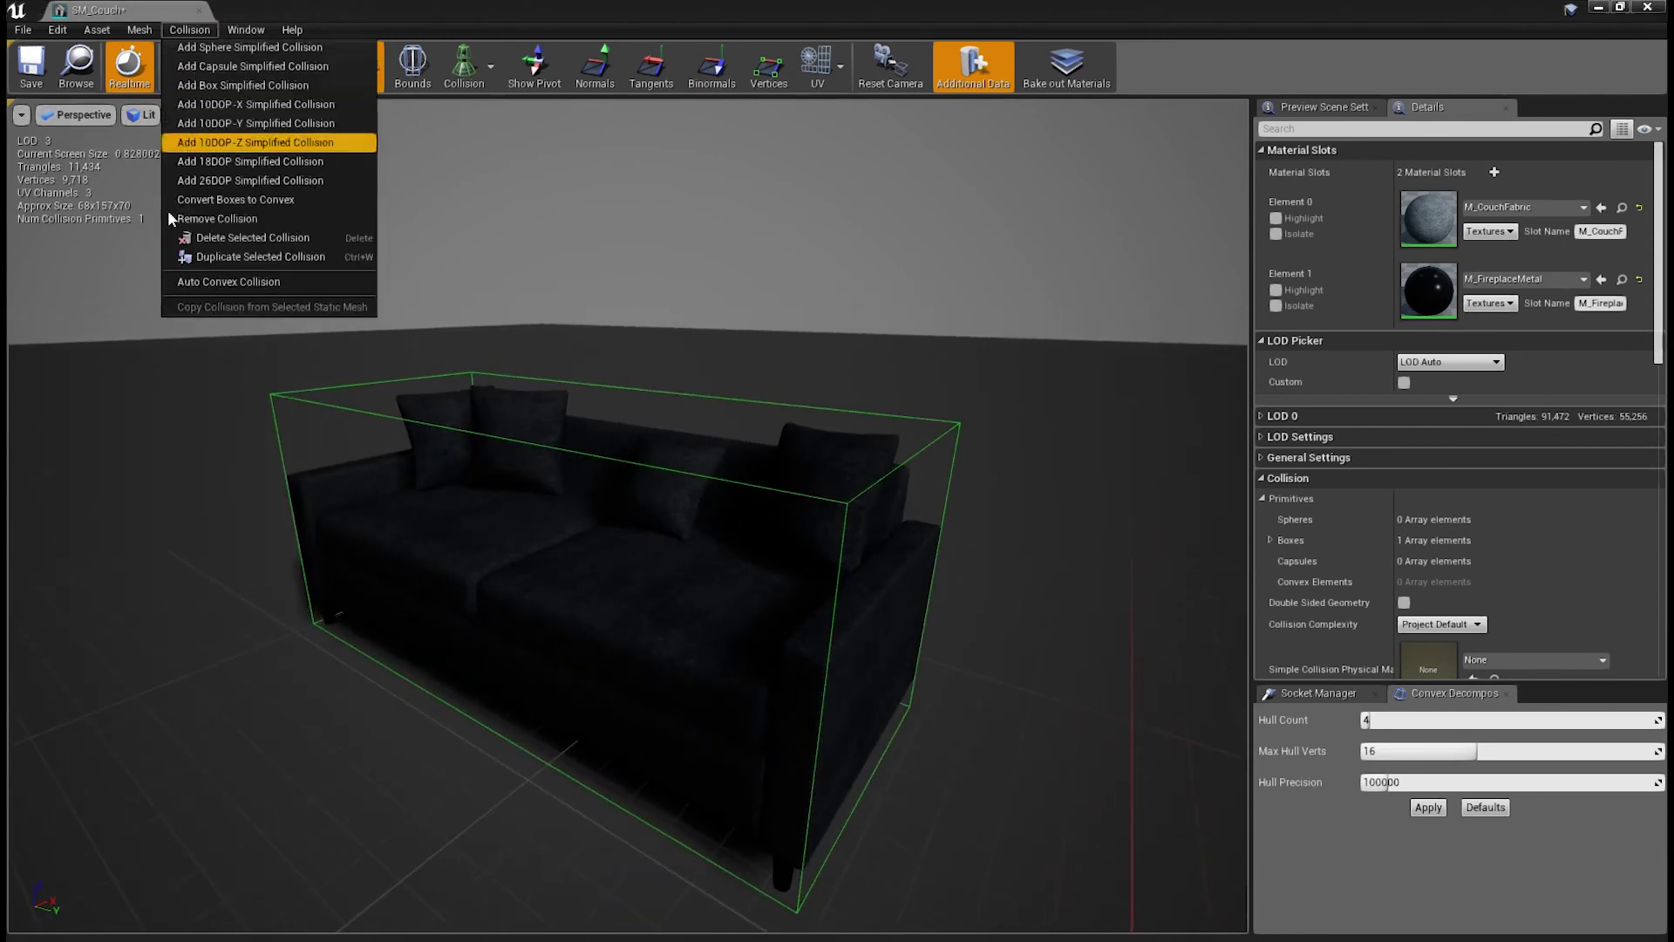
left_click(178, 218)
Try 10DOP-X and 26DOP simplified collisions on the couch, compare their shapes and remove both.
left_click(190, 28)
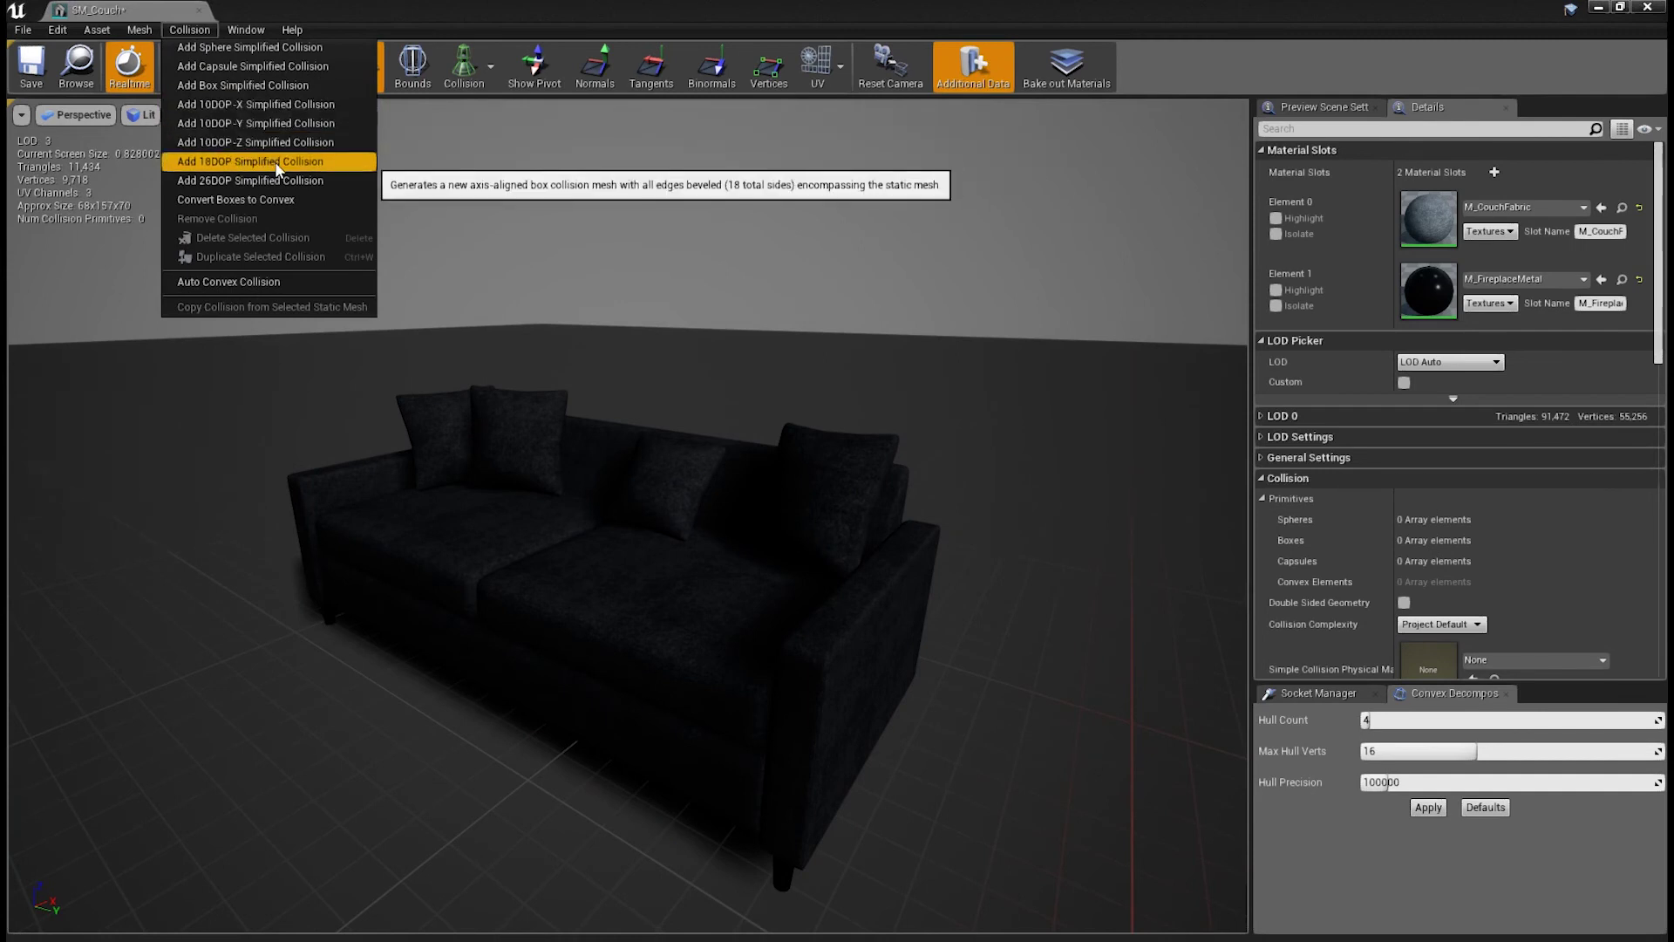
left_click(244, 103)
left_click_drag(490, 338, 318, 157)
left_click(188, 30)
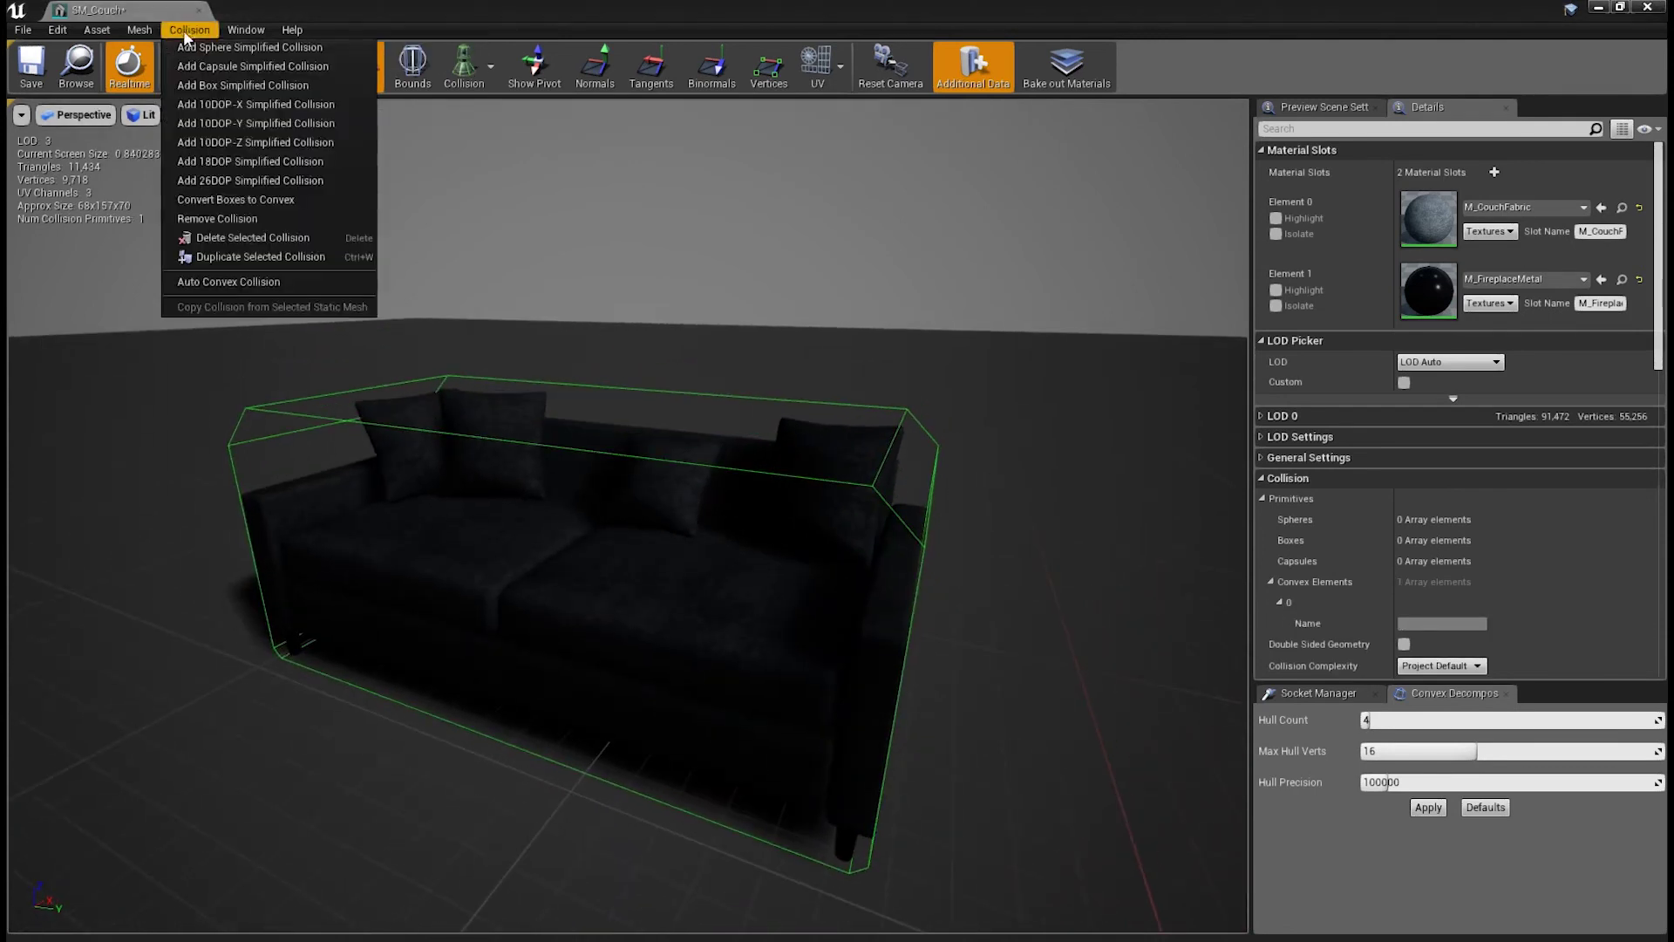
left_click(249, 181)
left_click_drag(523, 393, 643, 339)
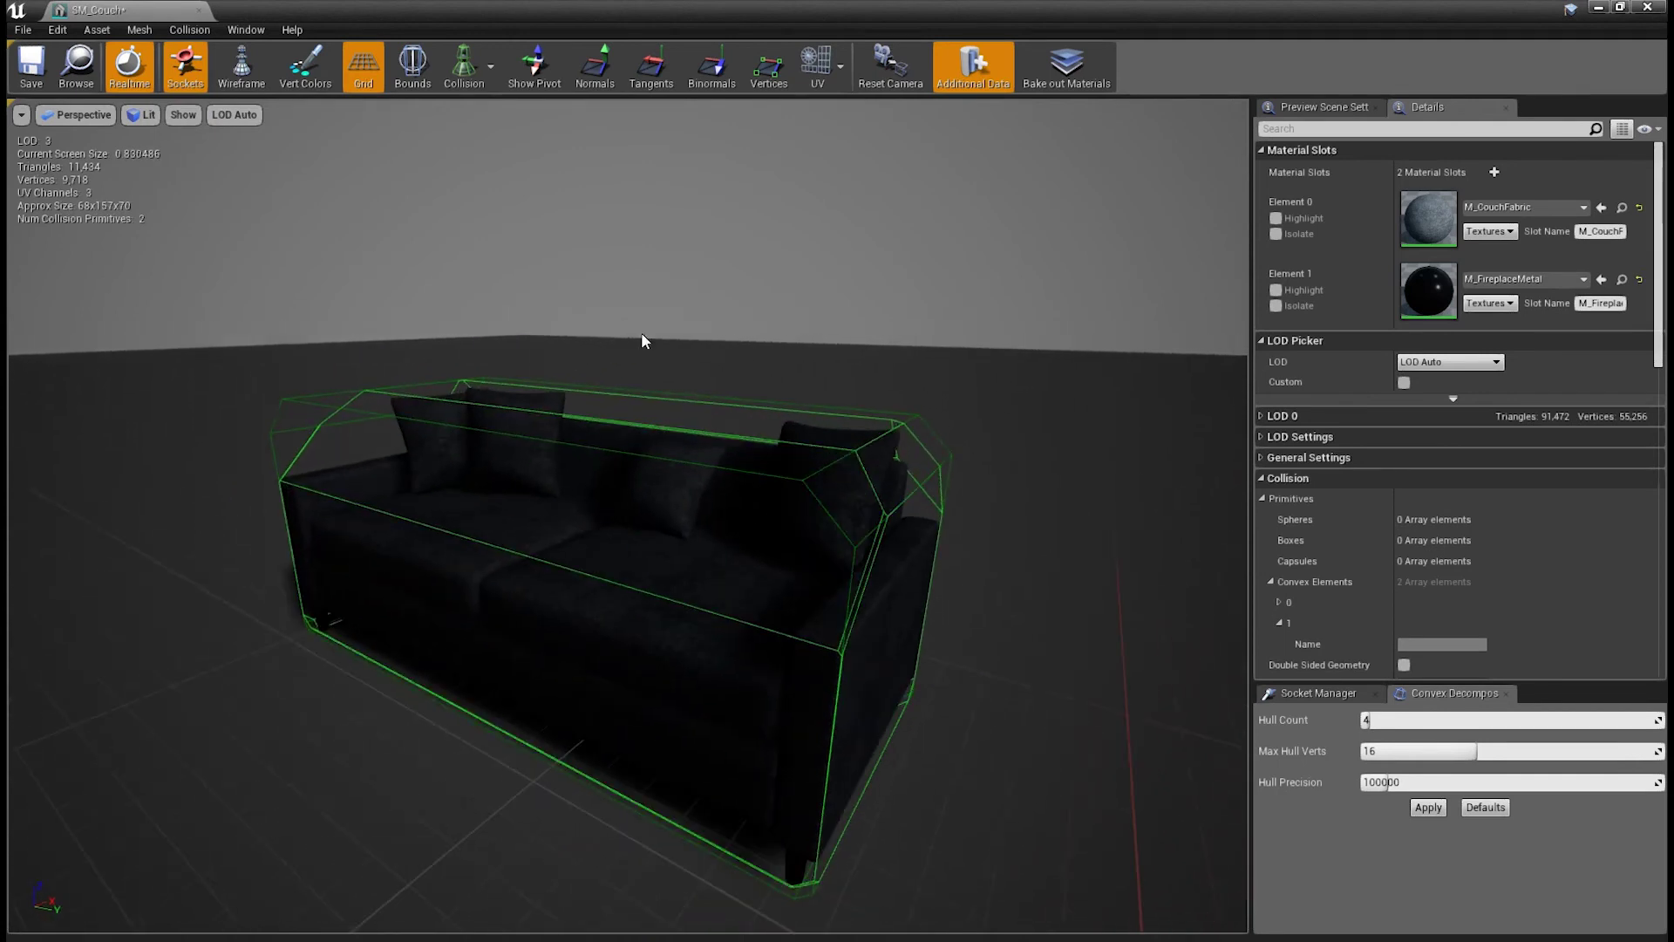
left_click(208, 30)
left_click(253, 235)
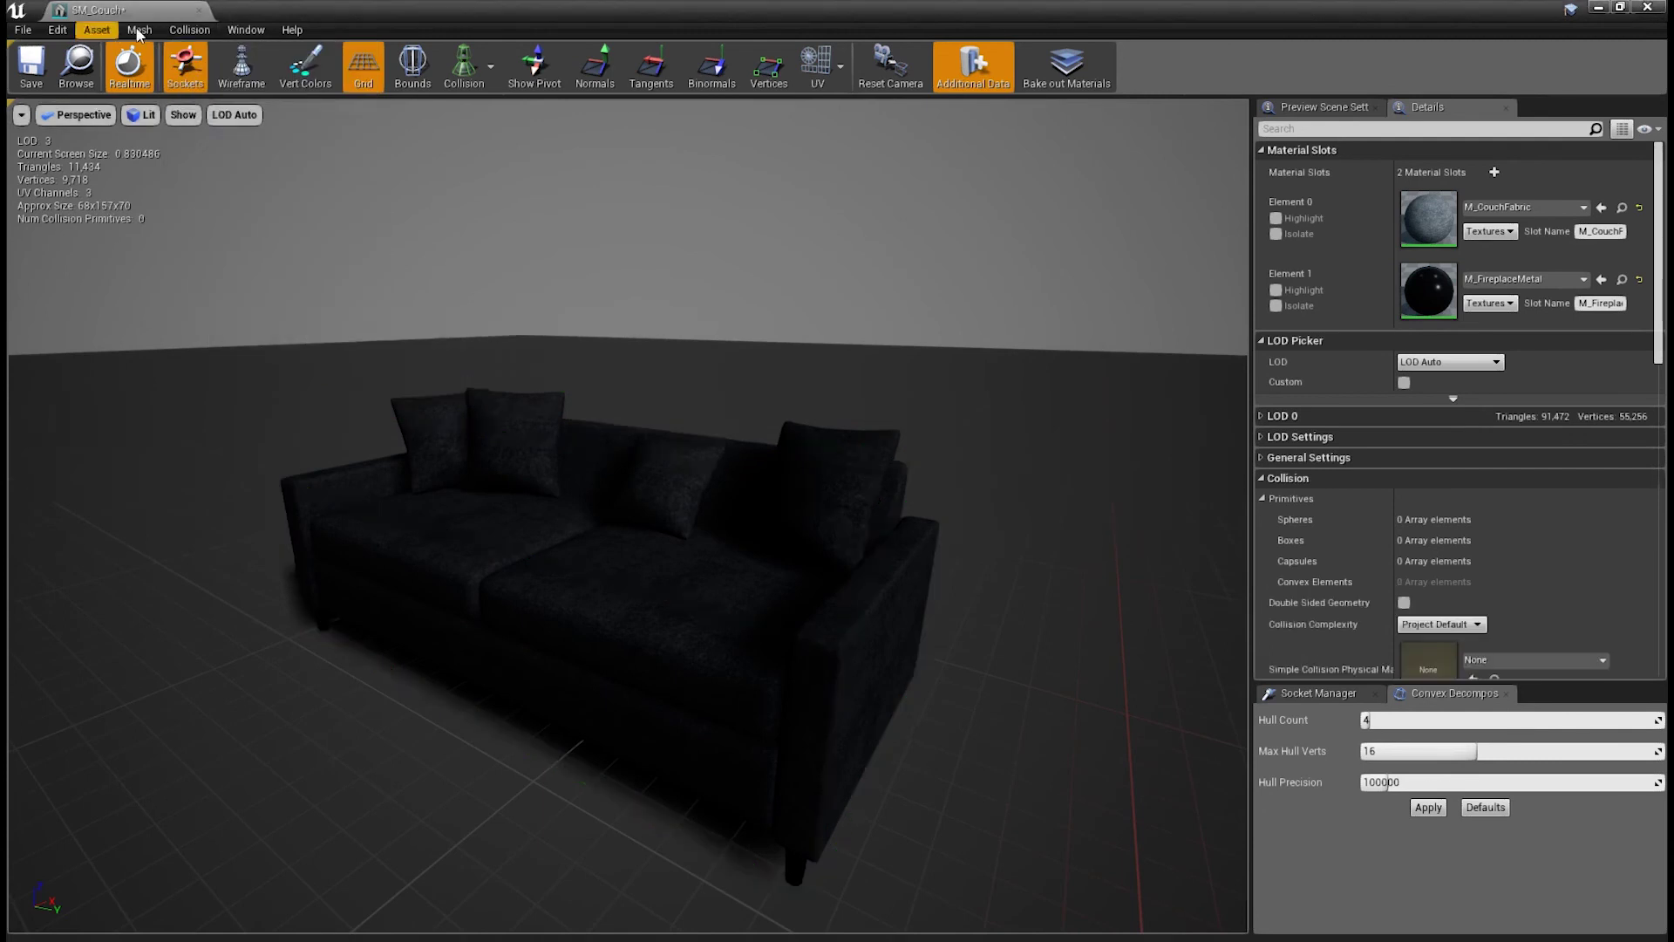
Add a box simplified collision to the couch mesh.
left_click(189, 30)
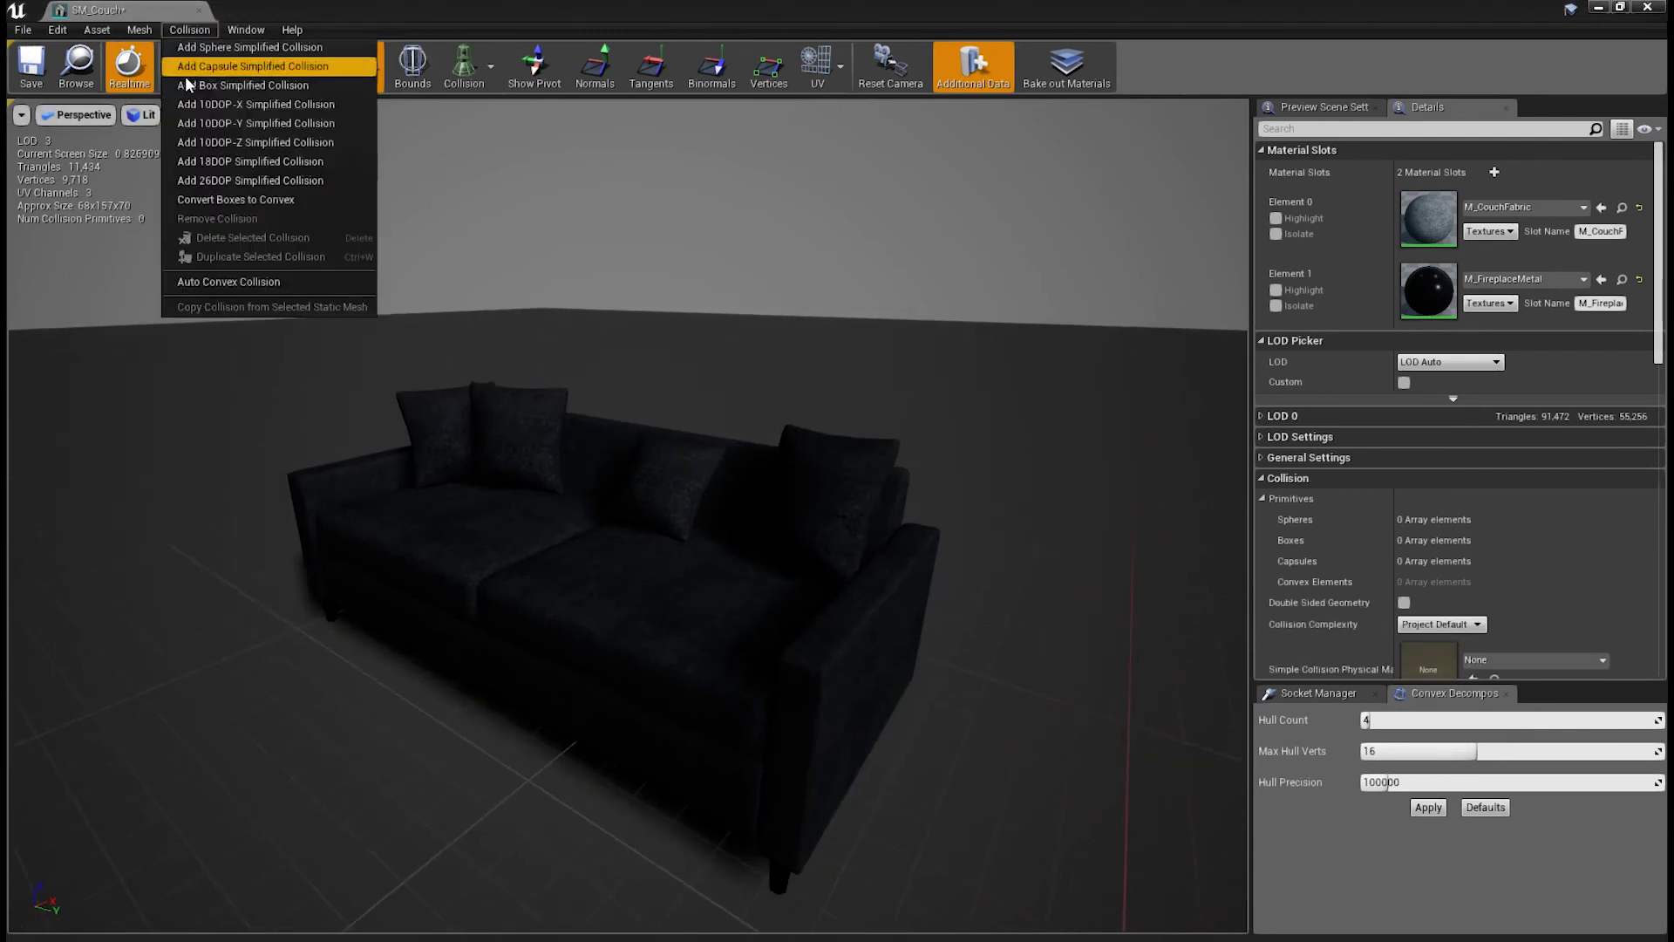
left_click(230, 88)
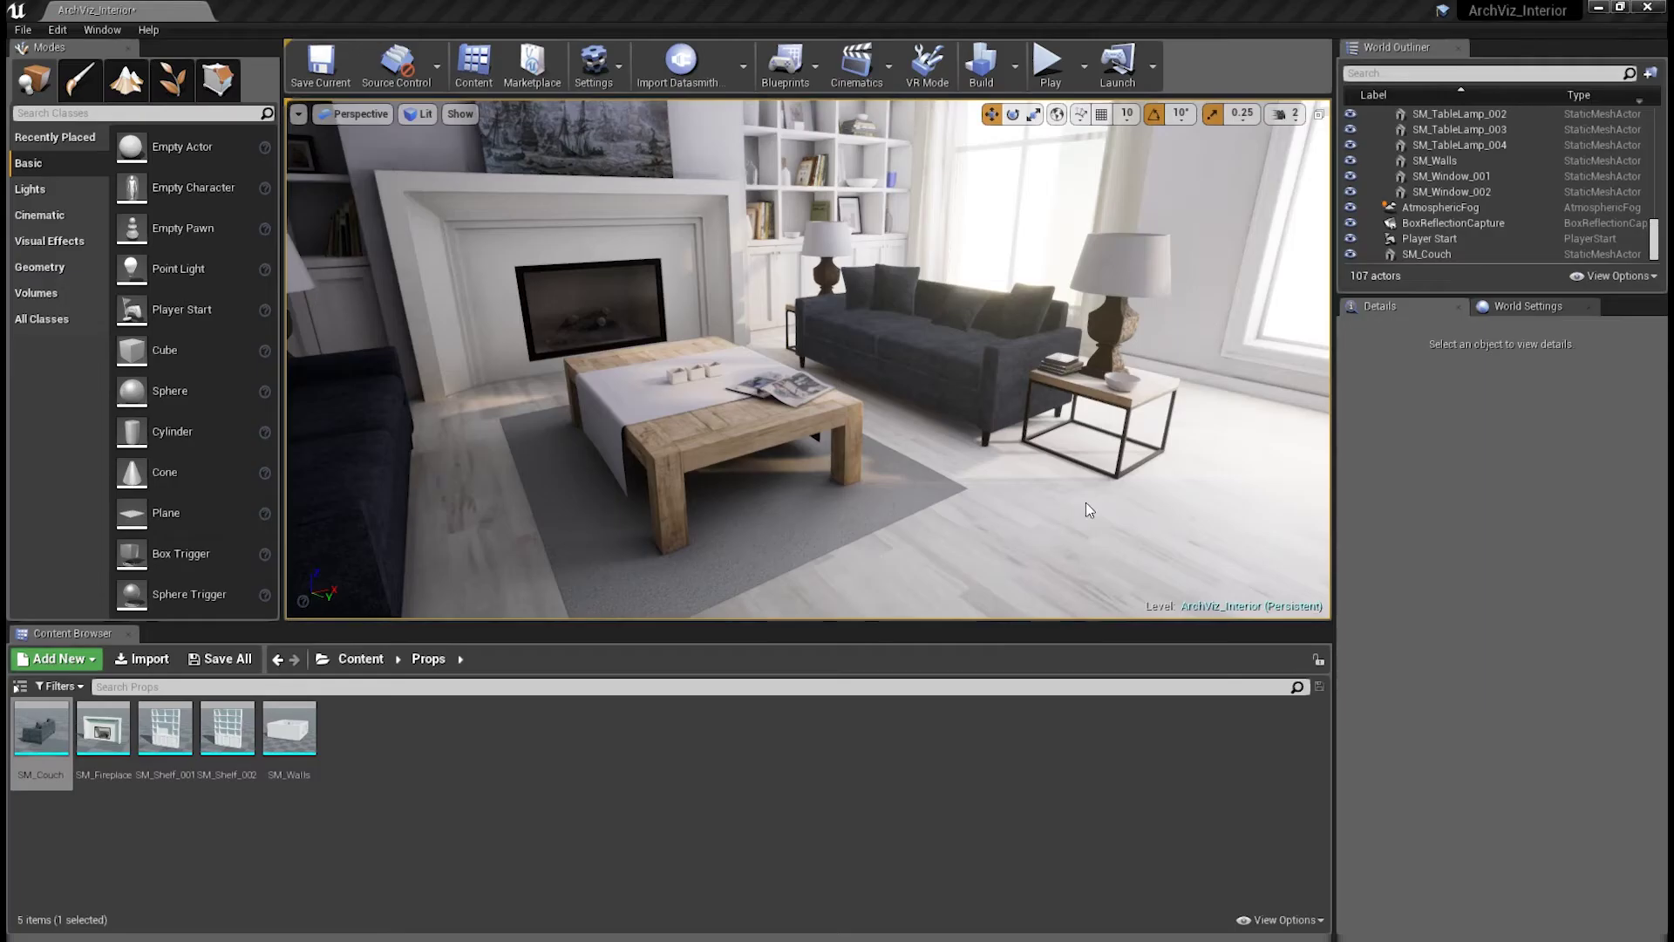
Select the room's walls in the ArchViz_Interior level and open the SM_Walls mesh for editing.
right_click_drag(1109, 504, 998, 467)
left_click(1064, 299)
right_click_drag(1064, 299, 889, 440)
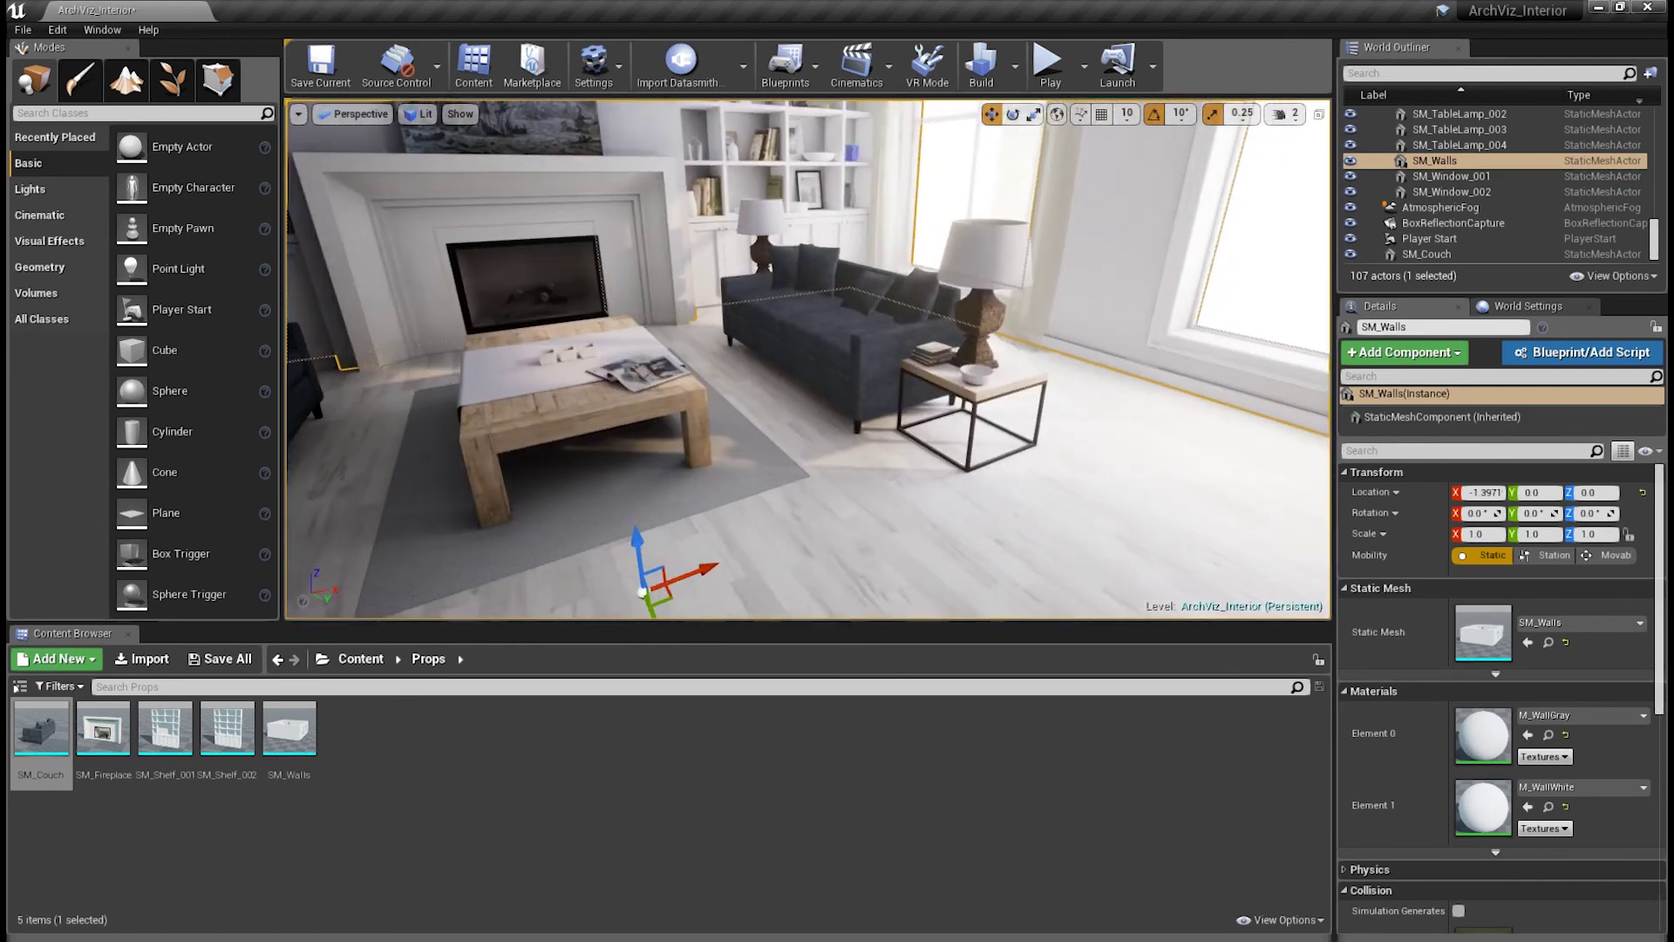
left_click(288, 730)
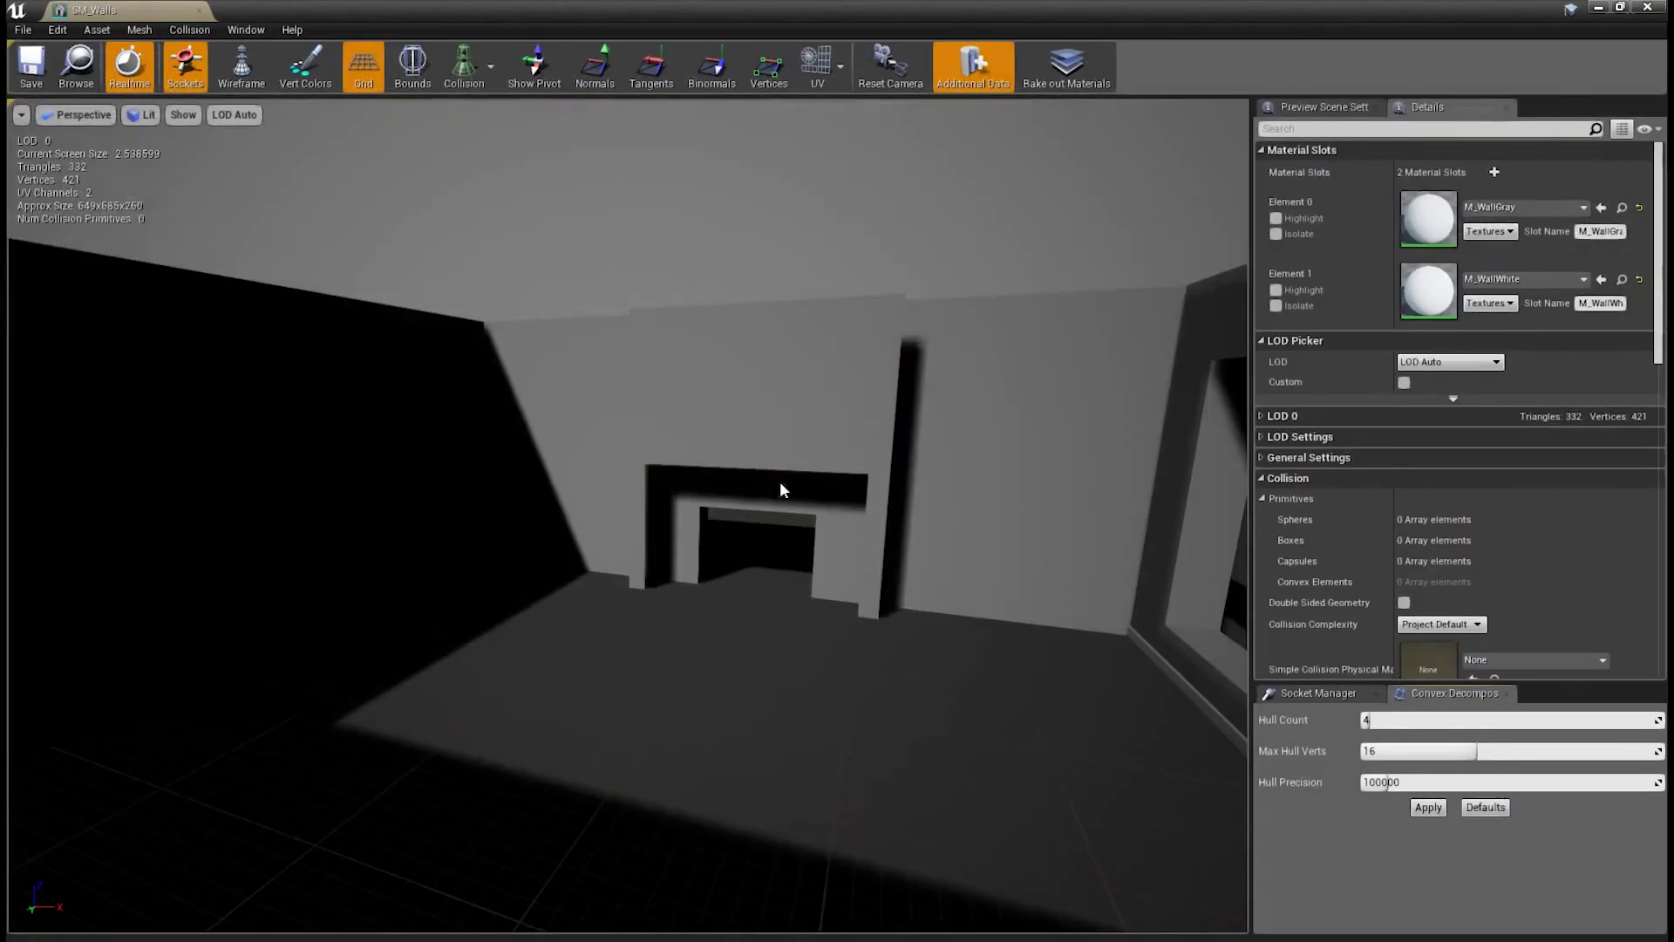
right_click_drag(779, 481, 916, 493)
right_click_drag(601, 490, 630, 475)
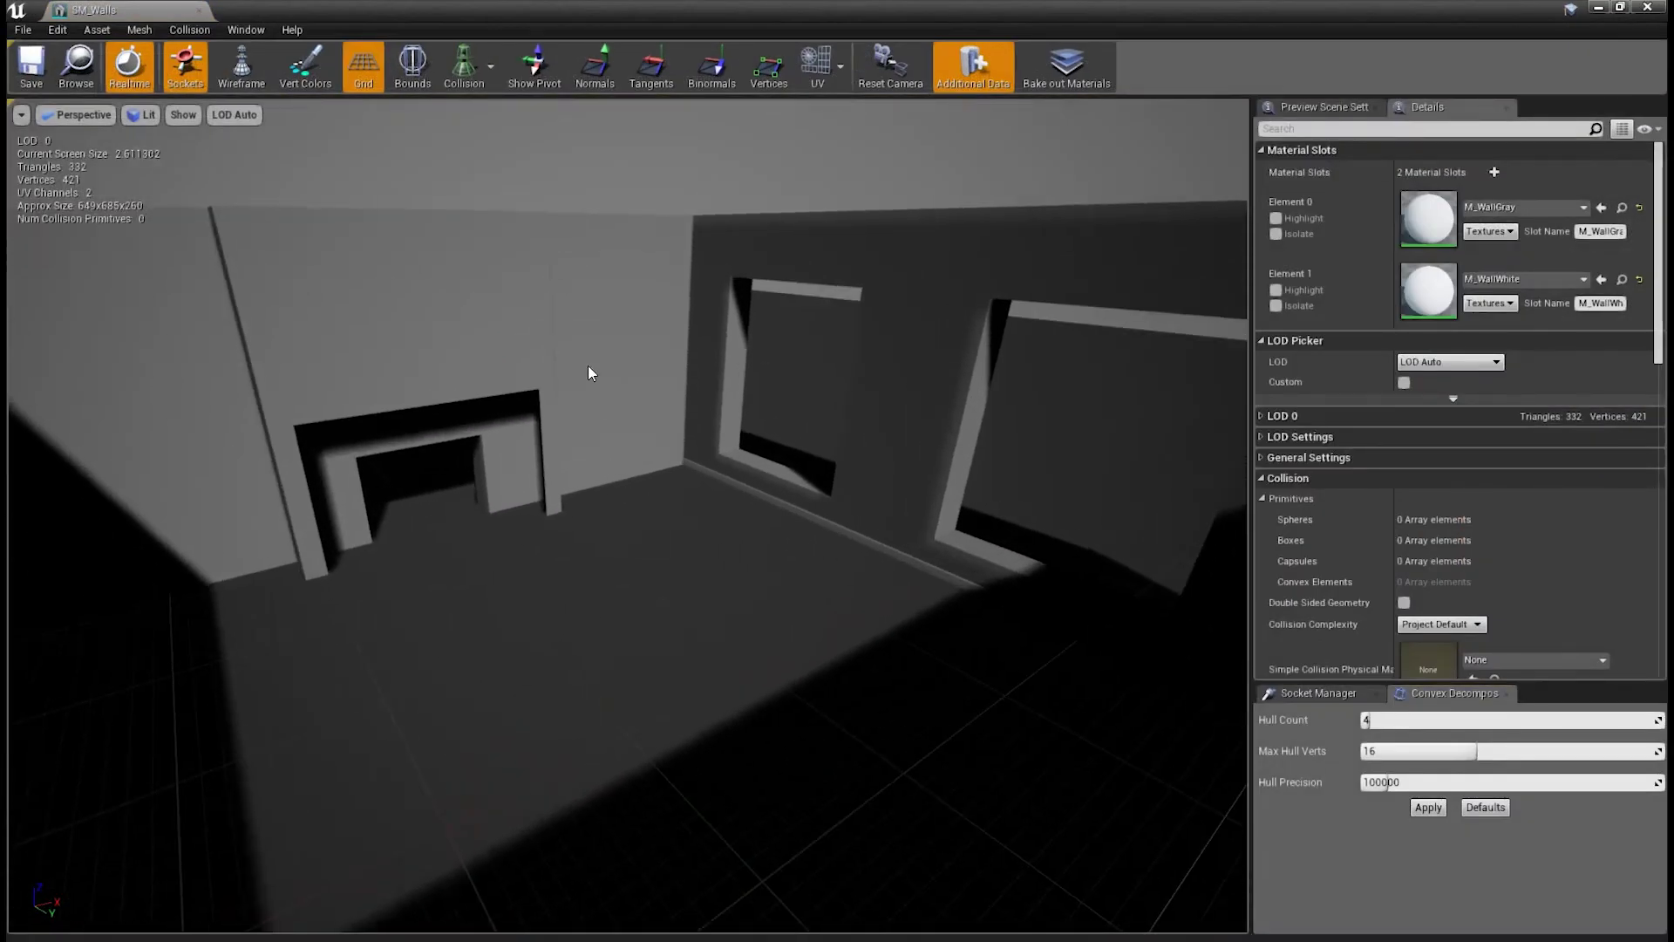
Try a box simplified collision on the walls mesh, inspect it from outside and inside the room, and remove it.
left_click(189, 30)
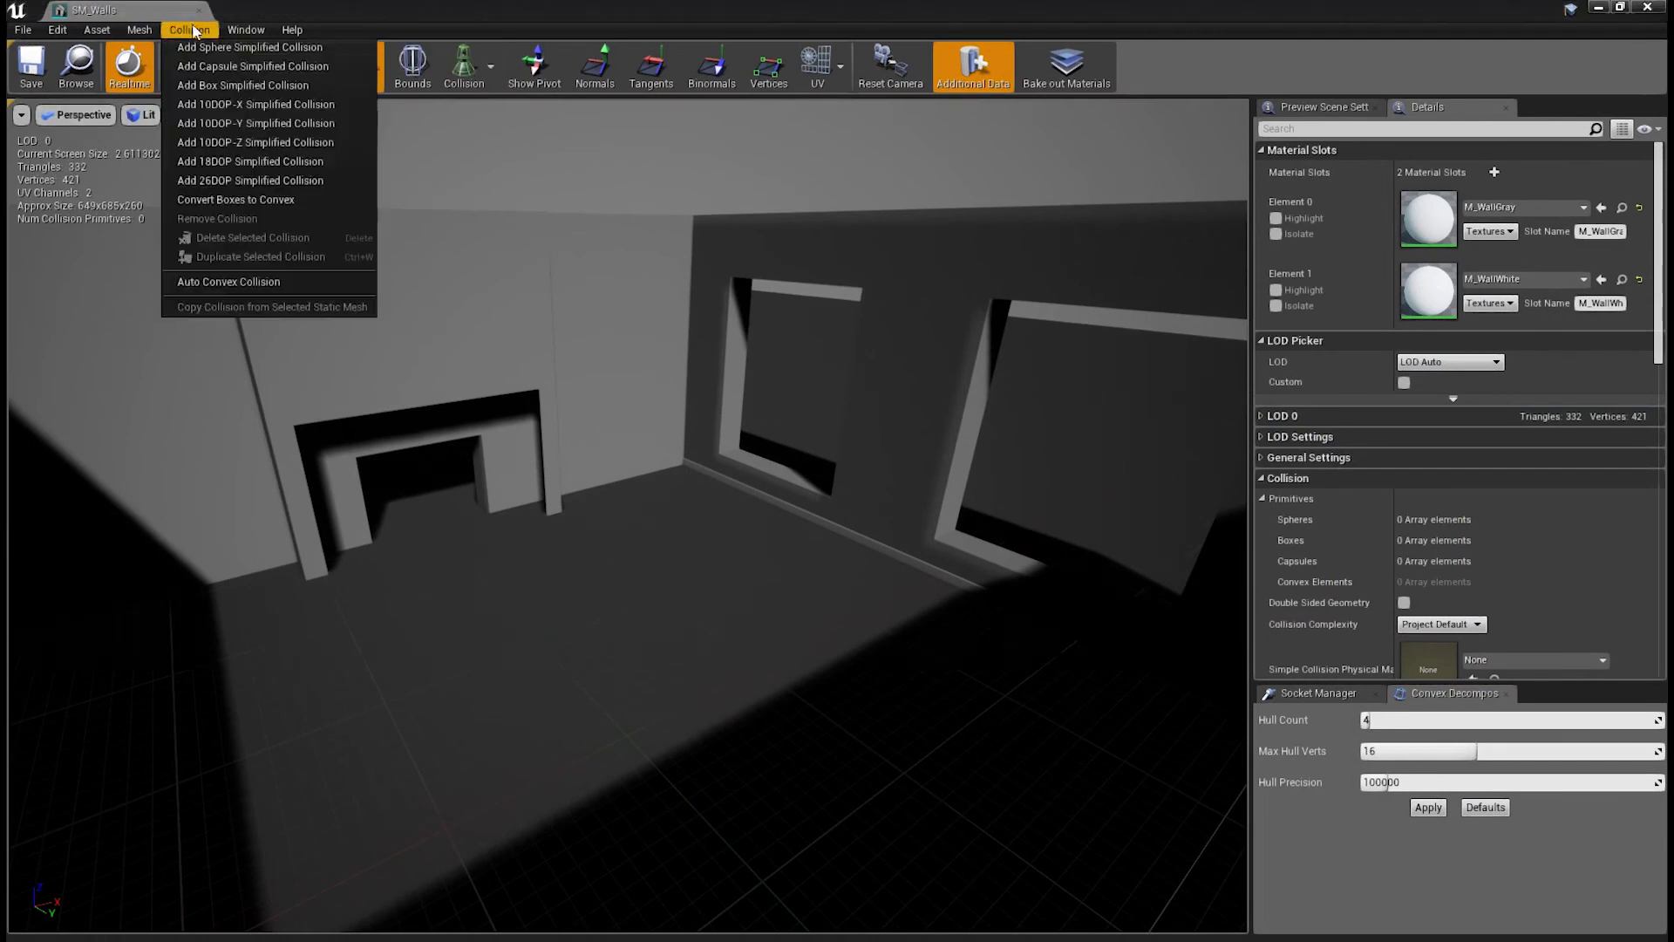
left_click(225, 85)
key("s")
mouse_move(488, 314)
right_mouse_down()
mouse_move(497, 327)
mouse_move(479, 327)
right_mouse_up()
left_click_drag(684, 470, 645, 506, "alt")
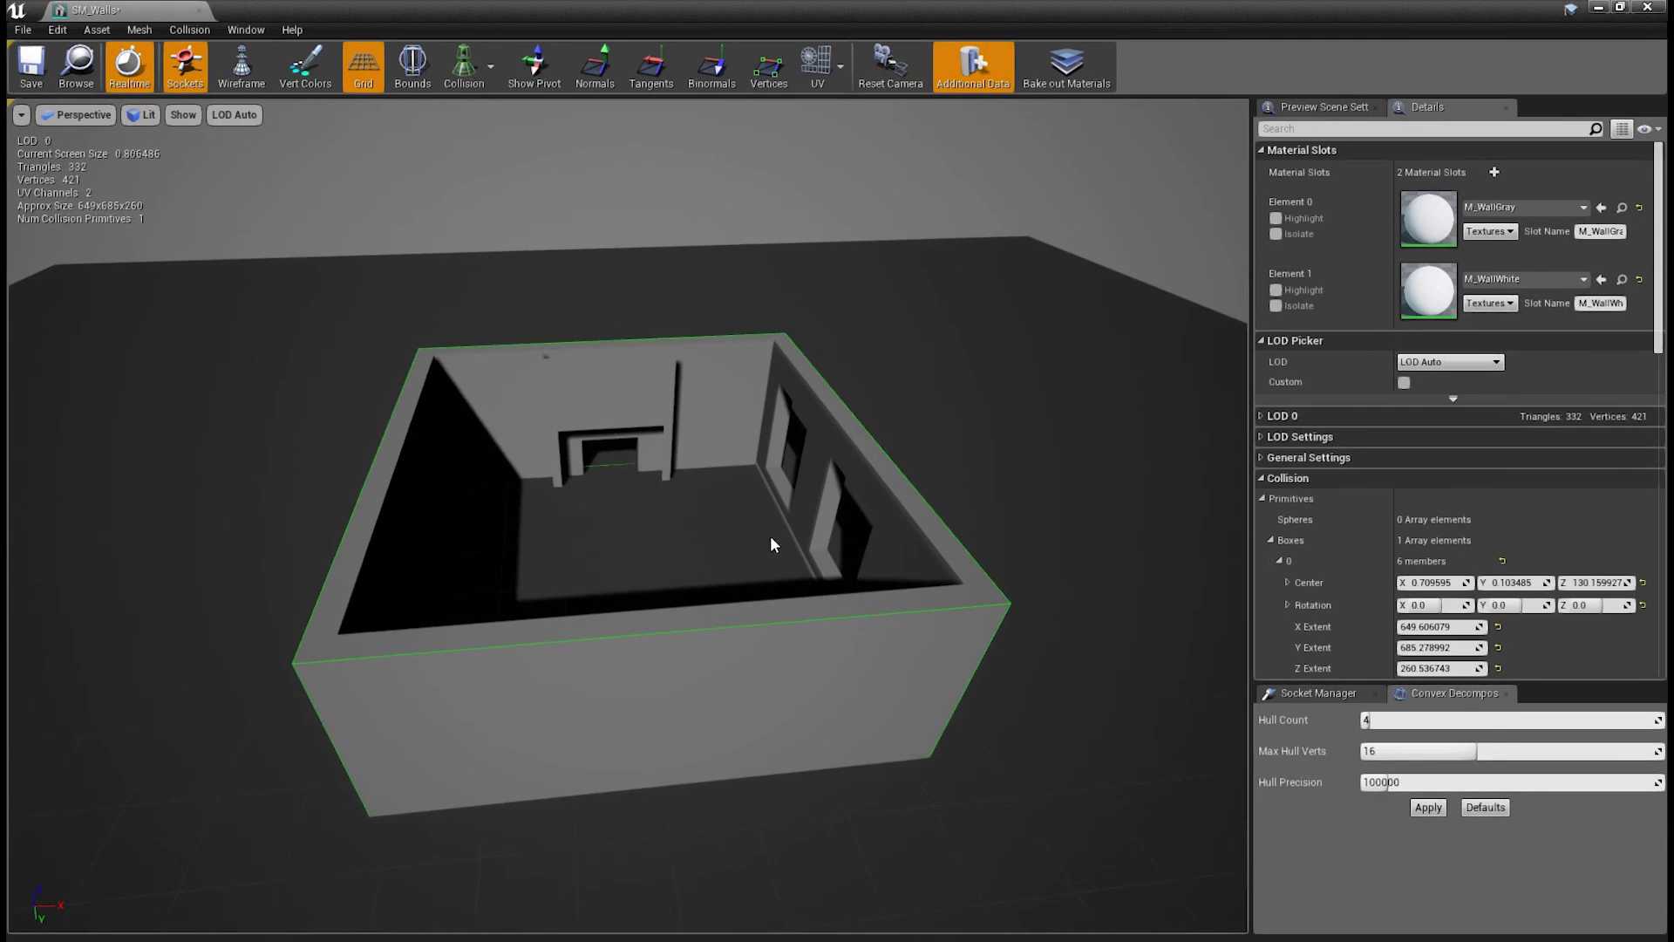
left_click_drag(480, 511, 558, 516, "alt")
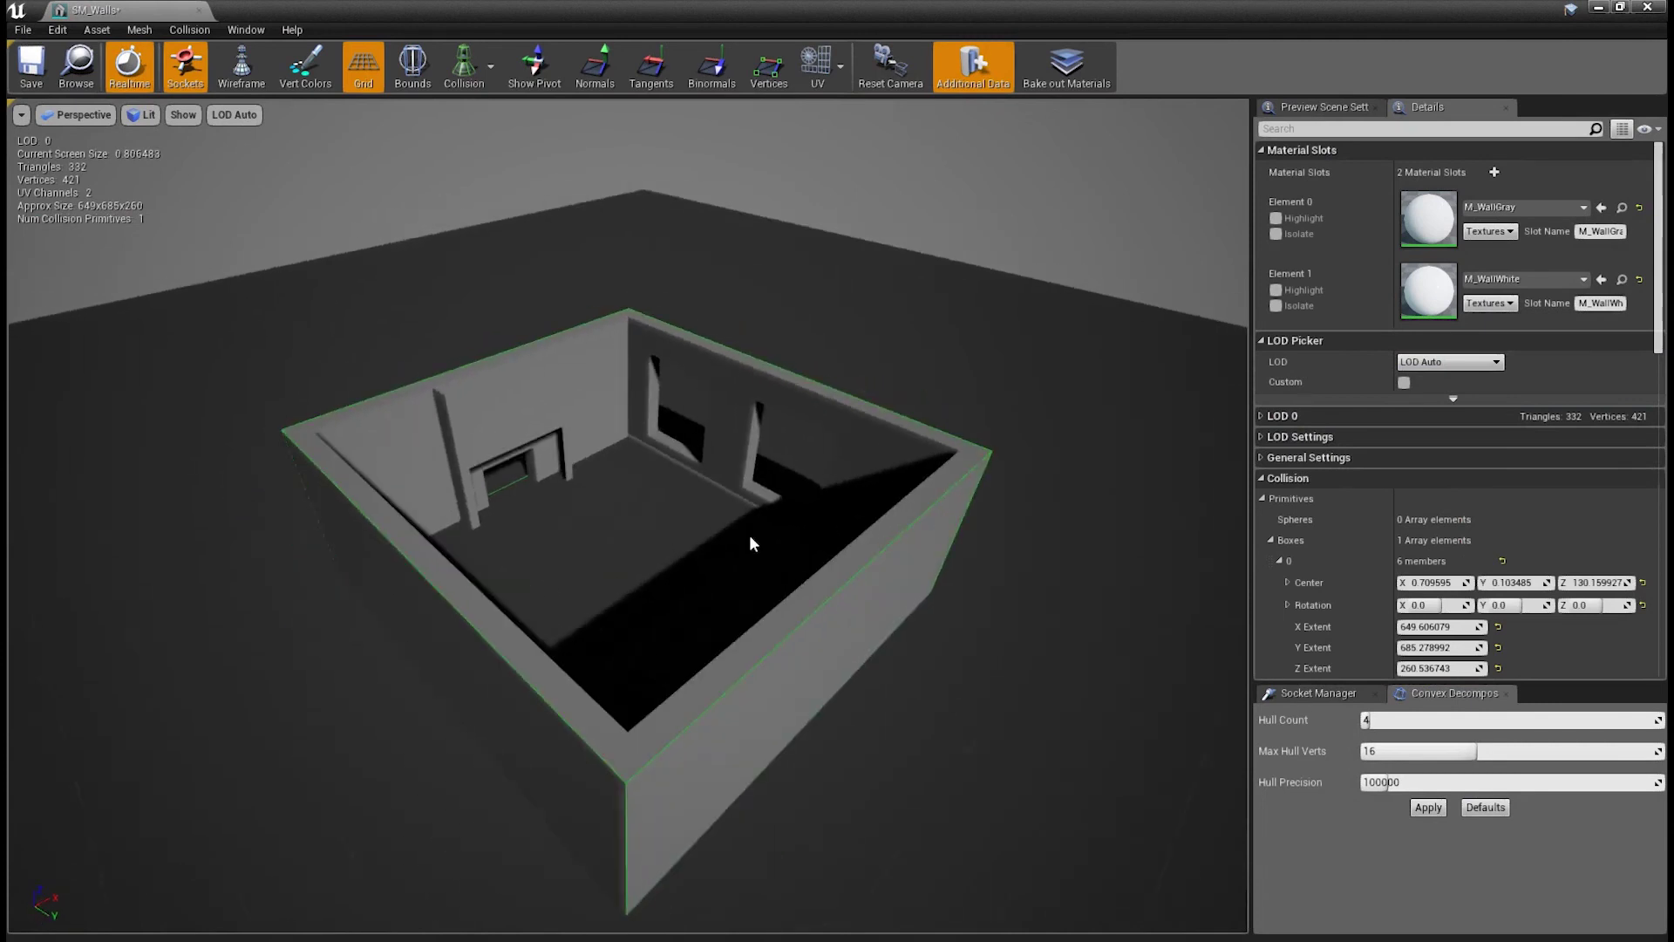
key("w")
right_click_drag(558, 455, 501, 451)
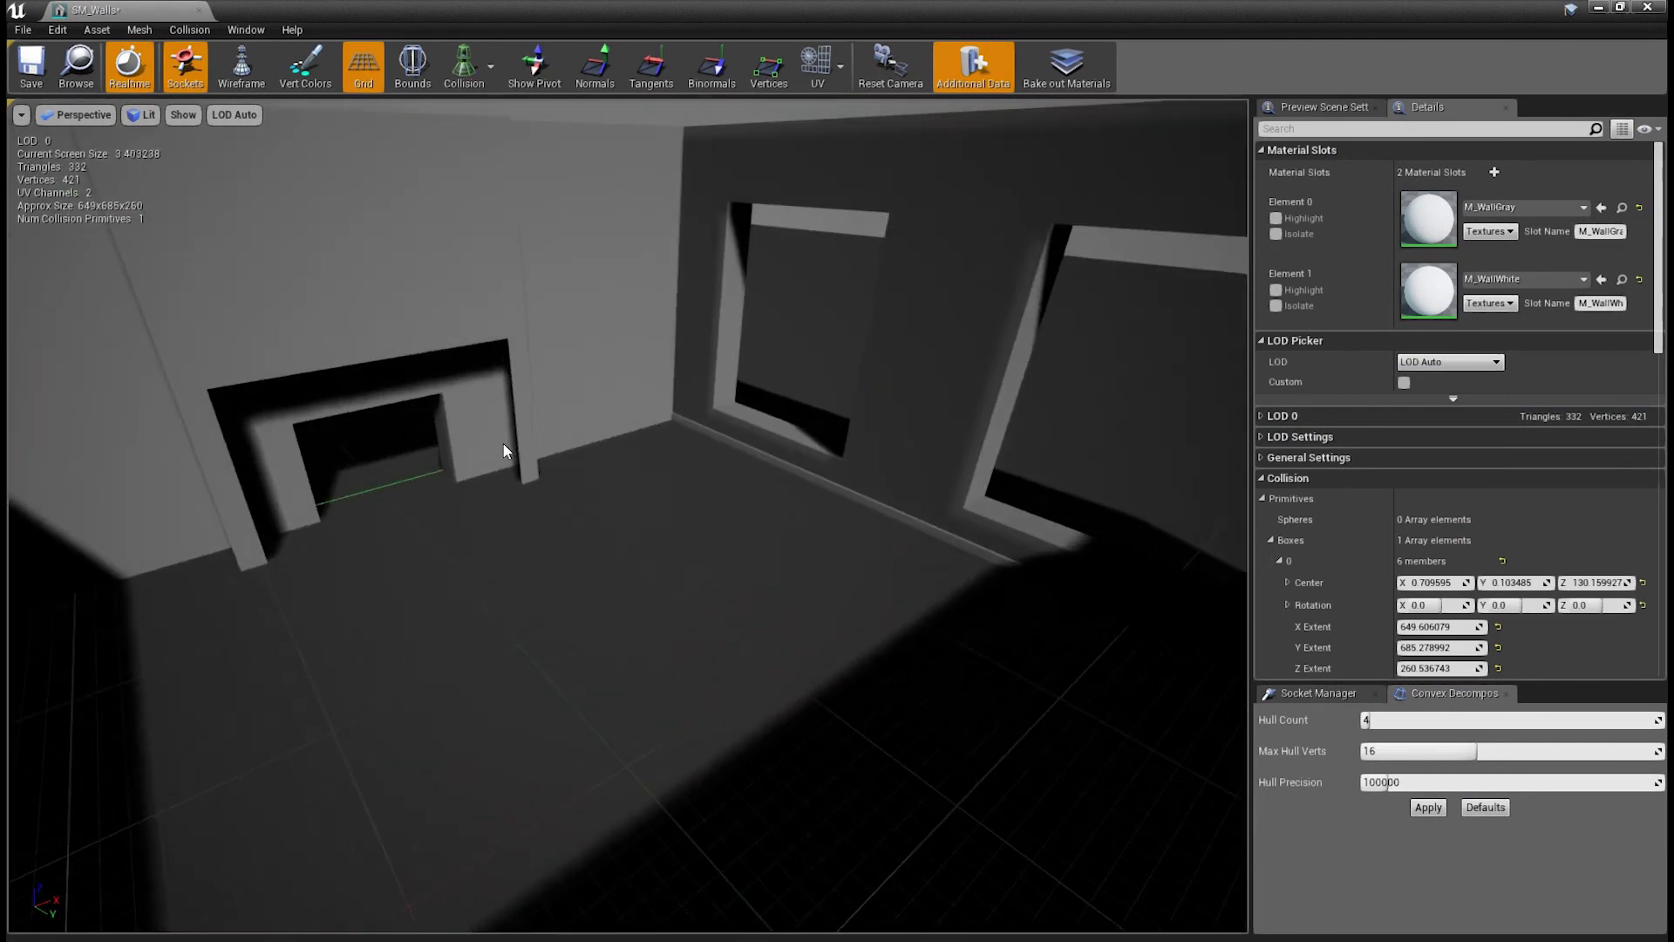
left_click(190, 30)
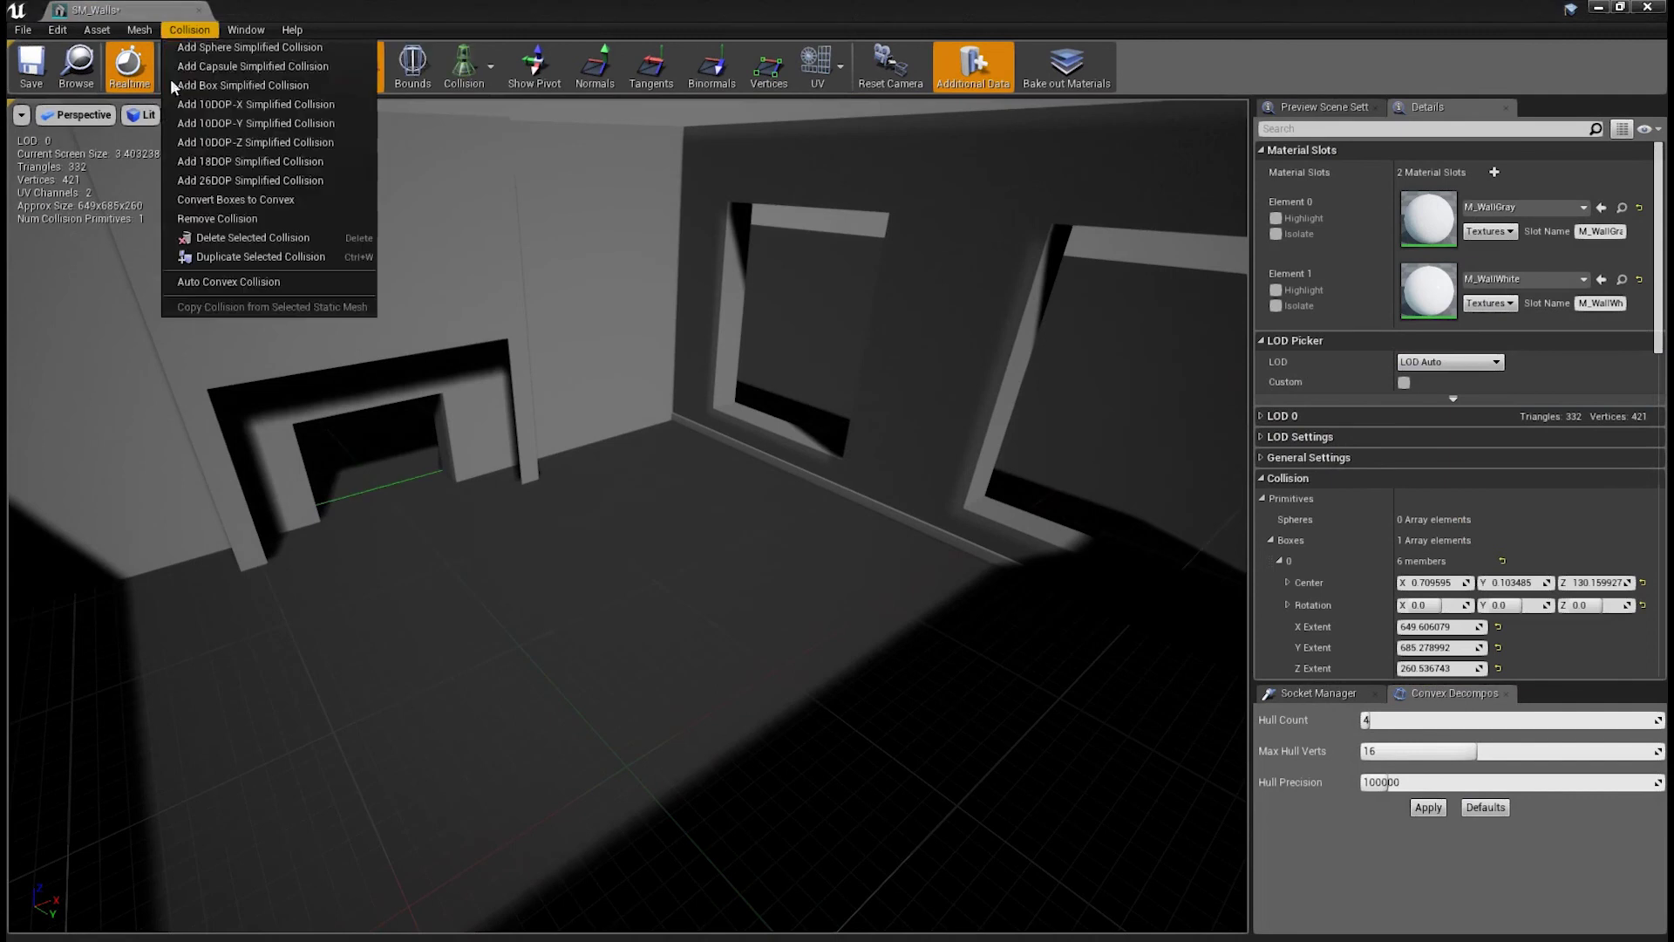
left_click(218, 219)
Generate auto convex collision for the walls with hull count 4, max hull verts 16 and hull precision 100000, and inspect the hulls.
left_click(190, 29)
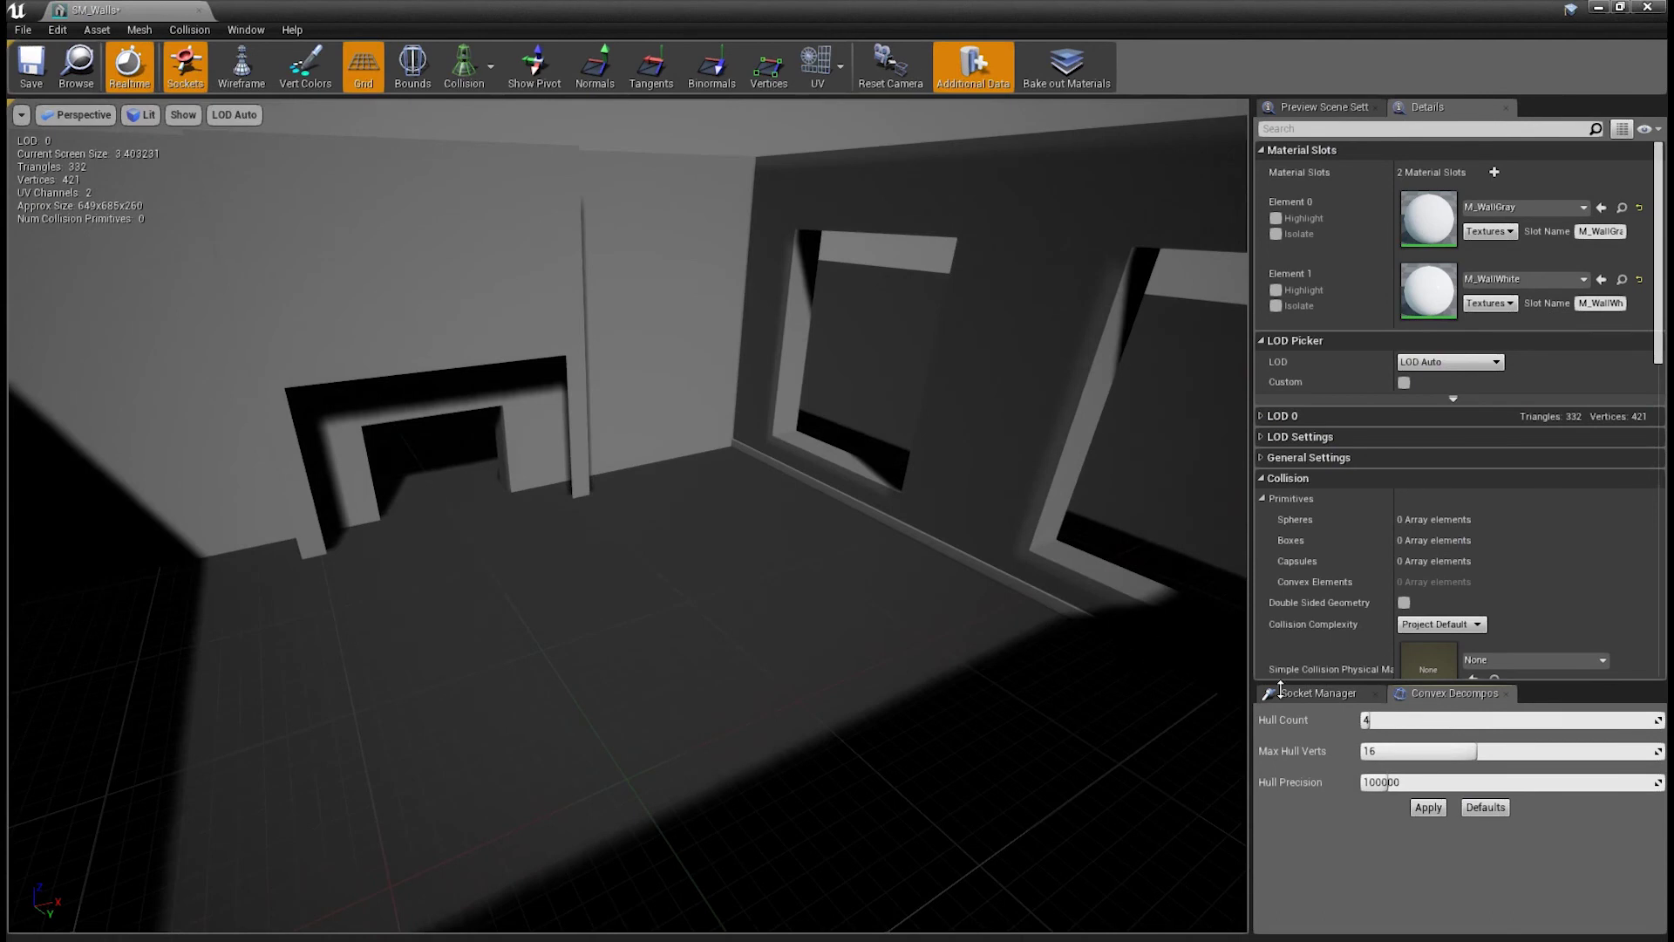
mouse_move(834, 520)
right_mouse_down()
mouse_move(811, 532)
mouse_move(854, 523)
right_mouse_up()
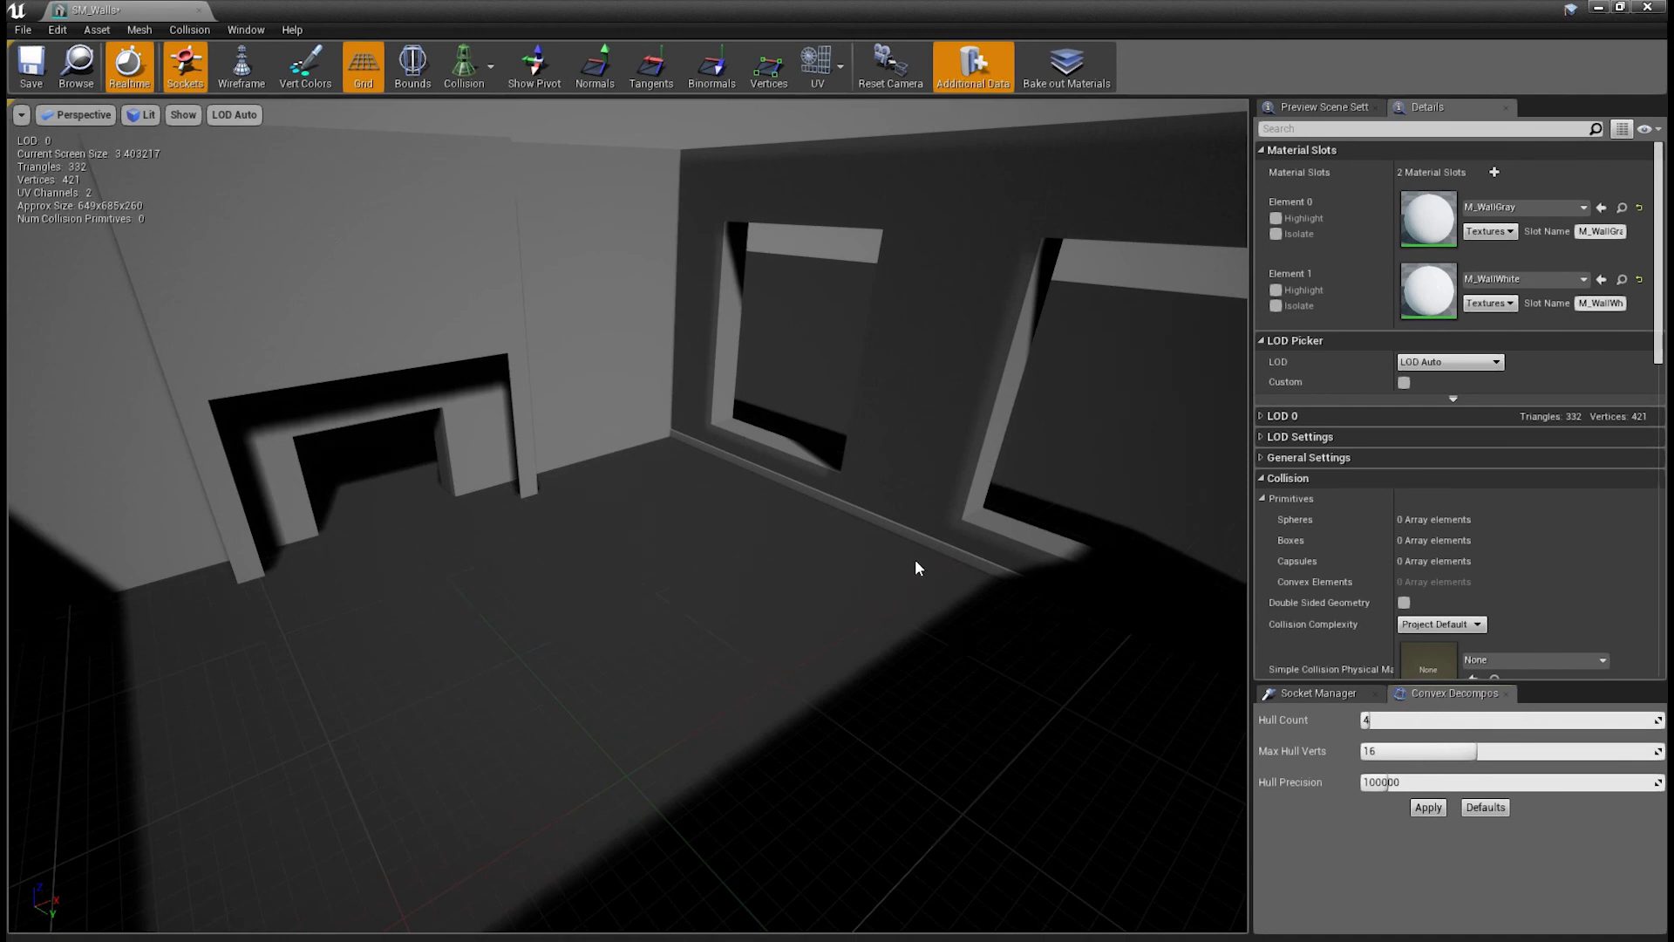
mouse_move(894, 552)
right_mouse_down()
mouse_move(850, 536)
mouse_move(899, 558)
right_mouse_up()
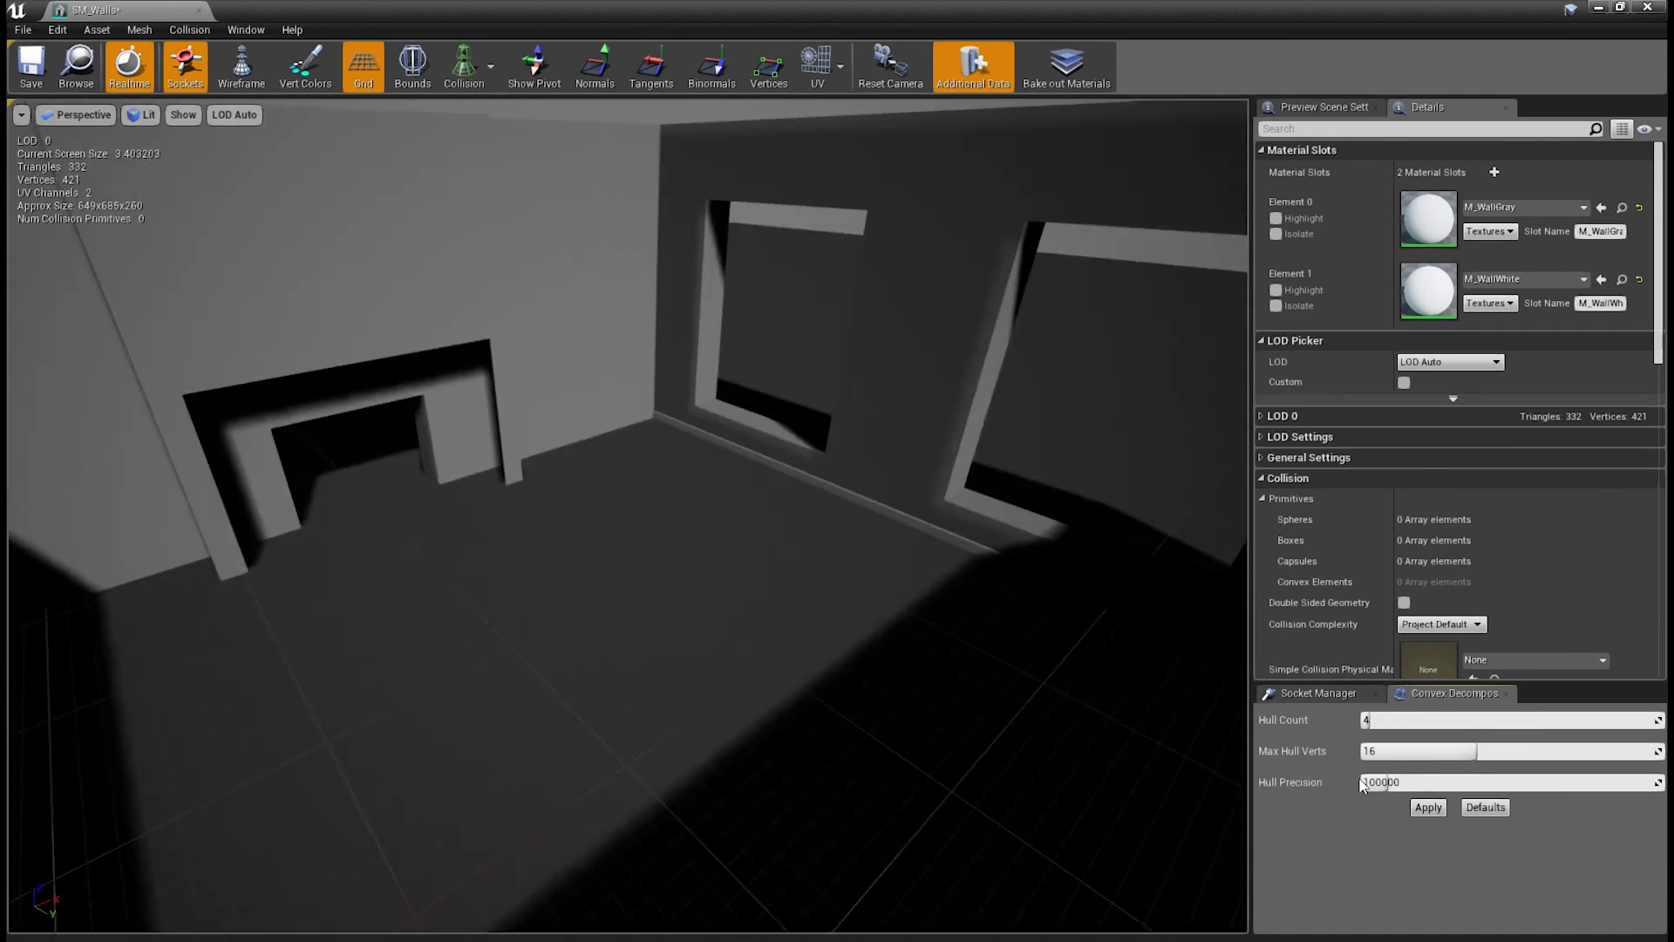
left_click(1426, 809)
right_click_drag(869, 563, 899, 608)
key("s")
left_click_drag(898, 608, 880, 680, "alt")
left_click_drag(752, 490, 1011, 523, "alt")
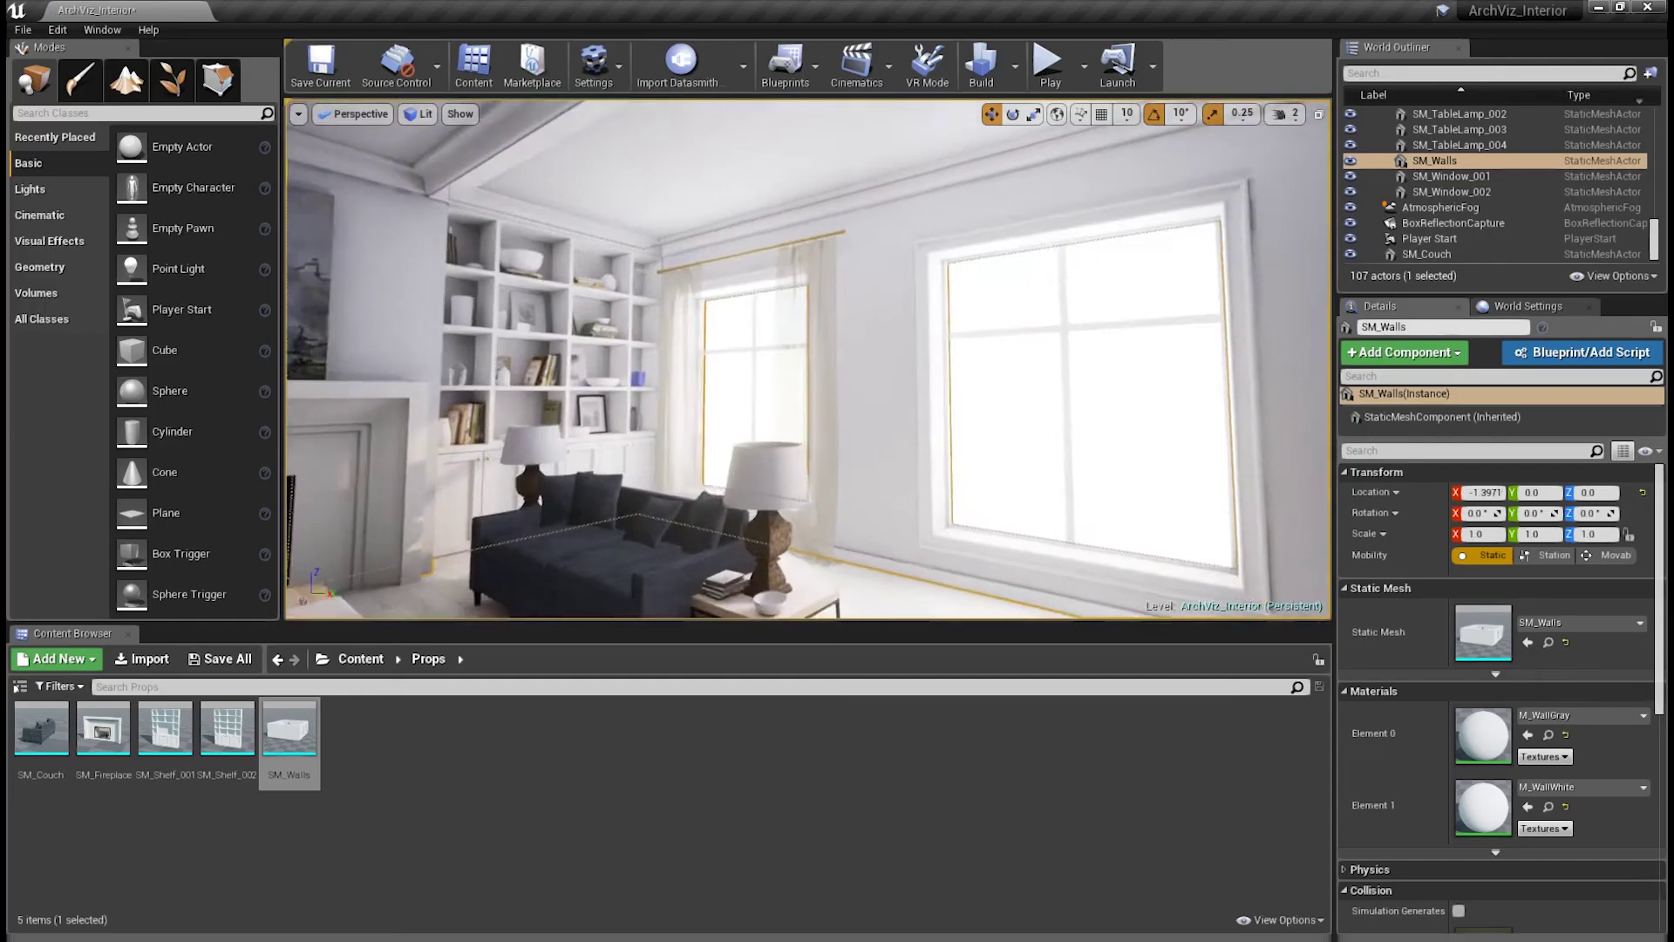
Play the ArchViz_Interior level, move around the room to test the collision, and stop the play session.
right_click_drag(964, 385, 1039, 414)
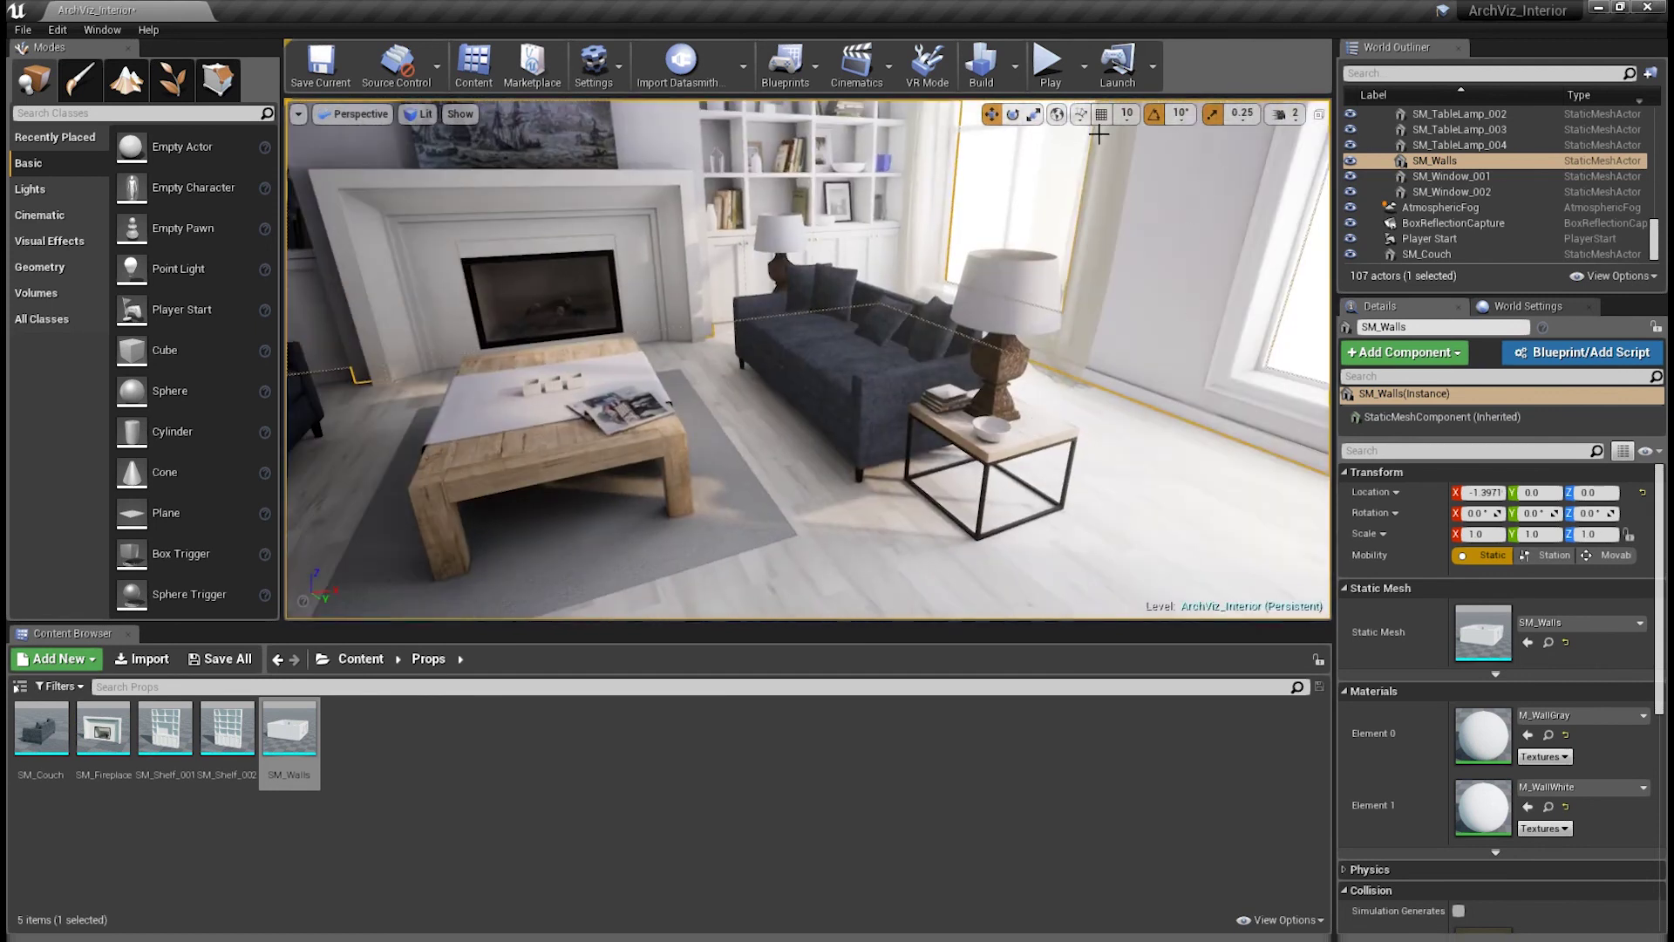
left_click(1042, 61)
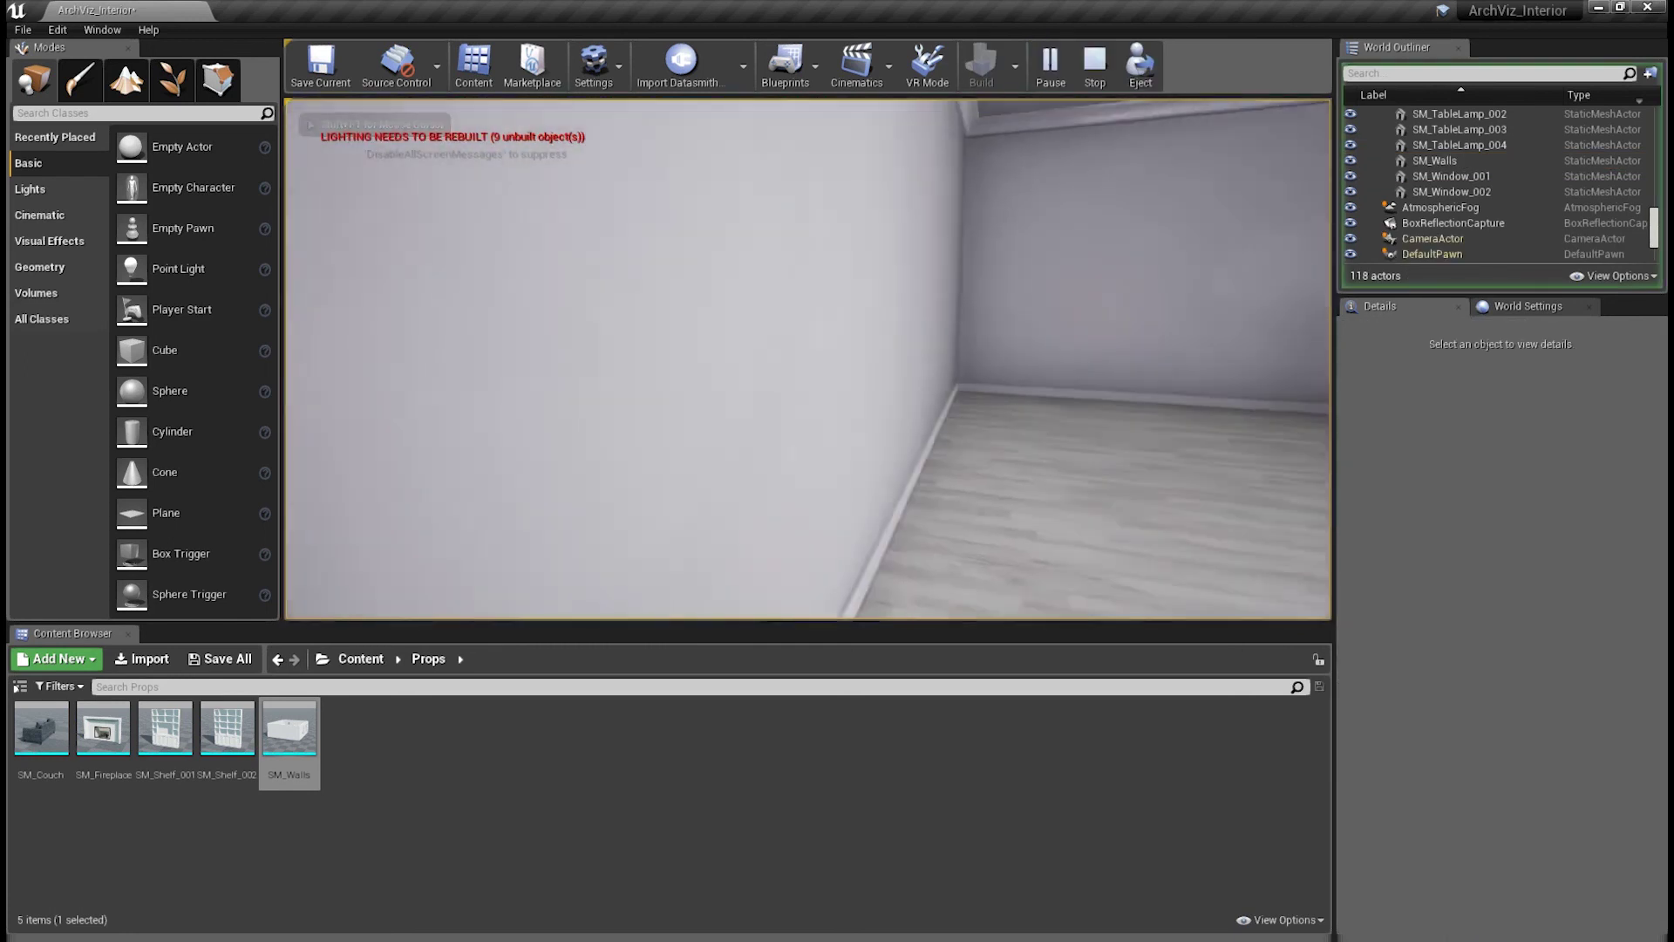
key("w")
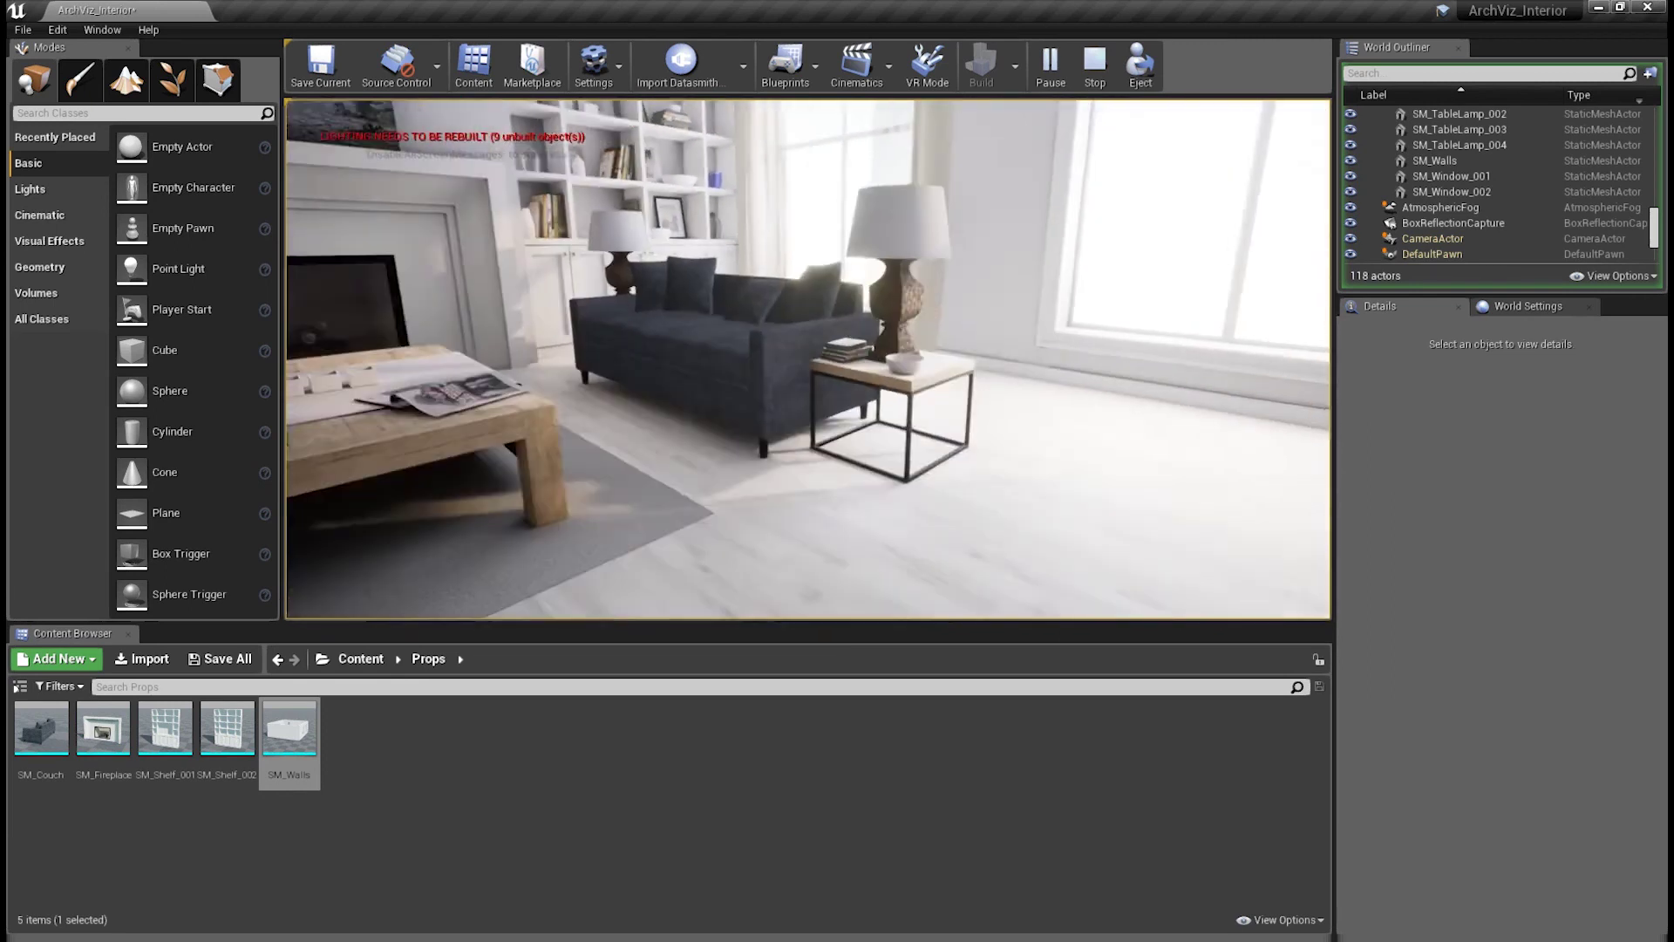
key("s")
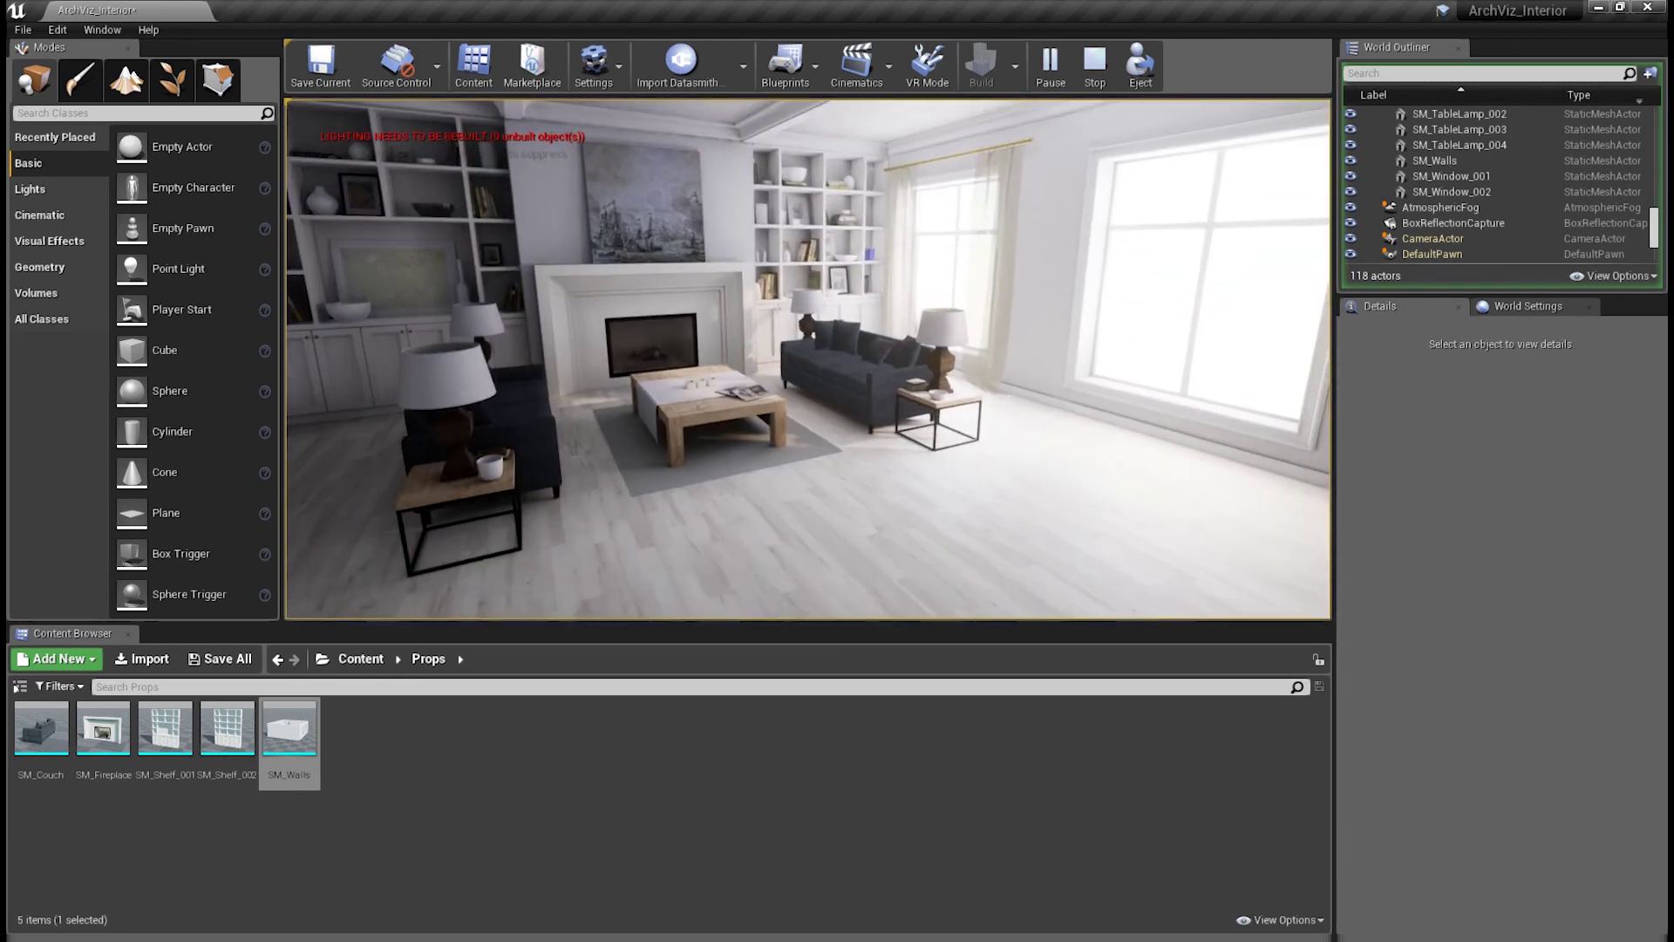
key("w")
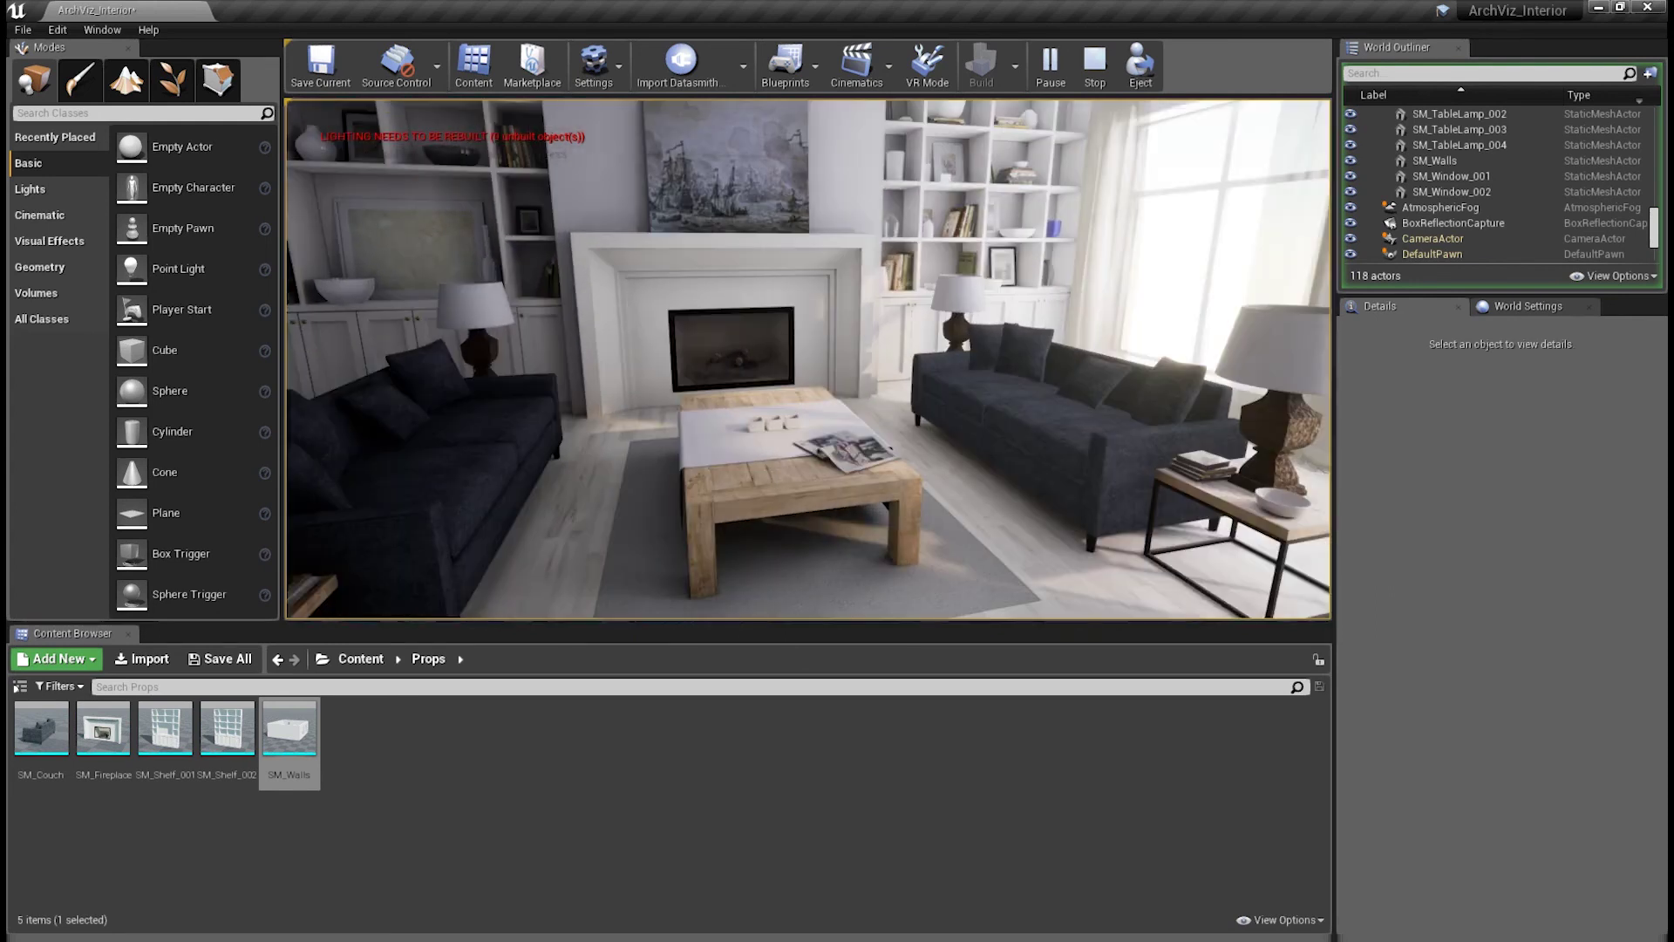
key("Escape")
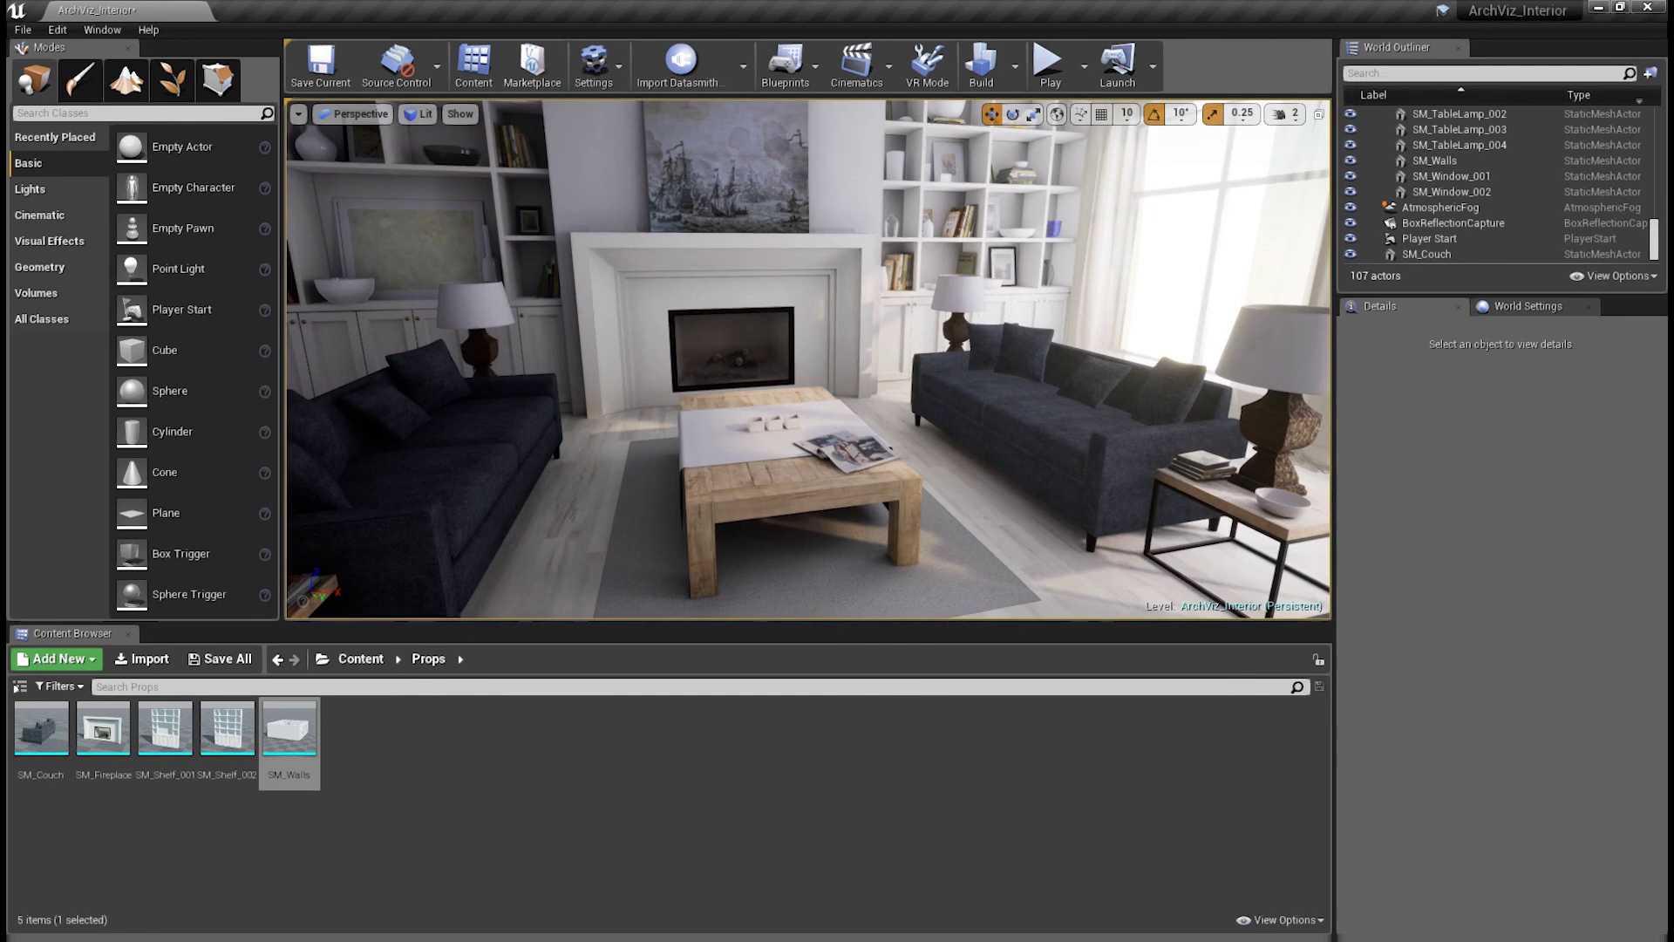